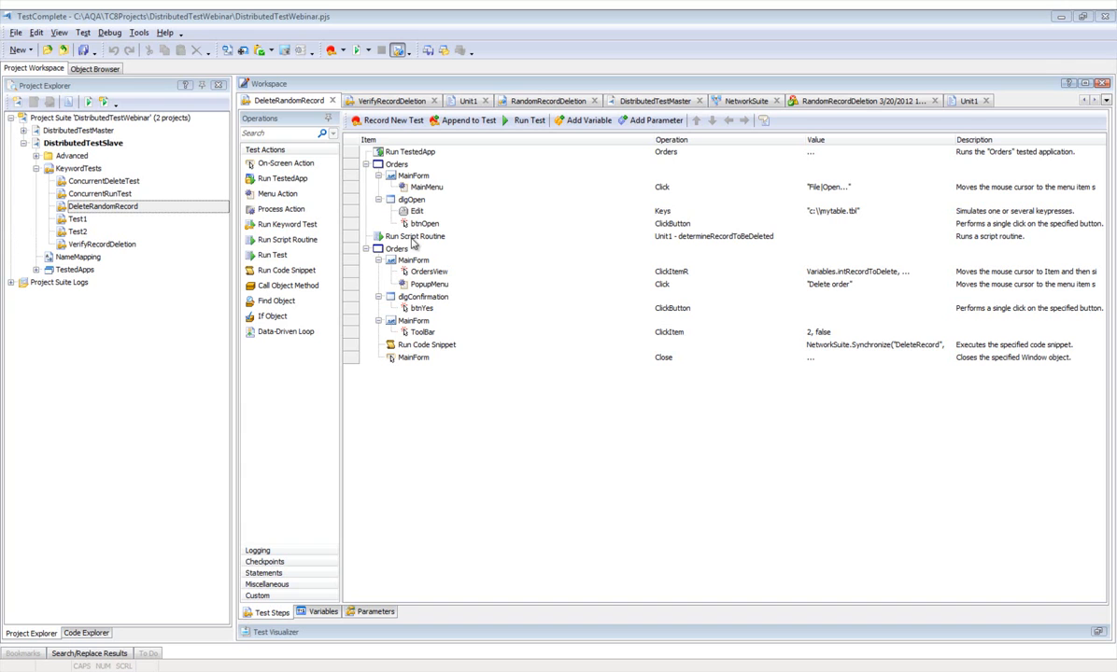
Examine the DistributedTestSlave project's DeleteRandomRecord and VerifyRecordDeletion keyword tests in the project tree.
{"action": "left_click", "coordinate": [104, 141]}
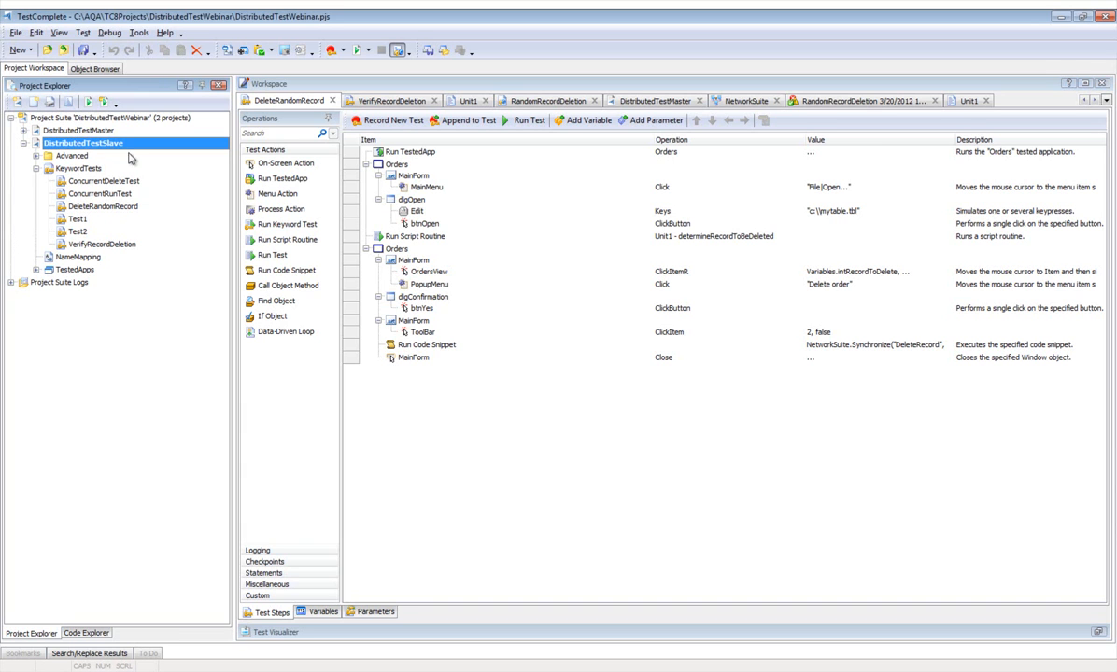
{"action": "left_click", "coordinate": [129, 204]}
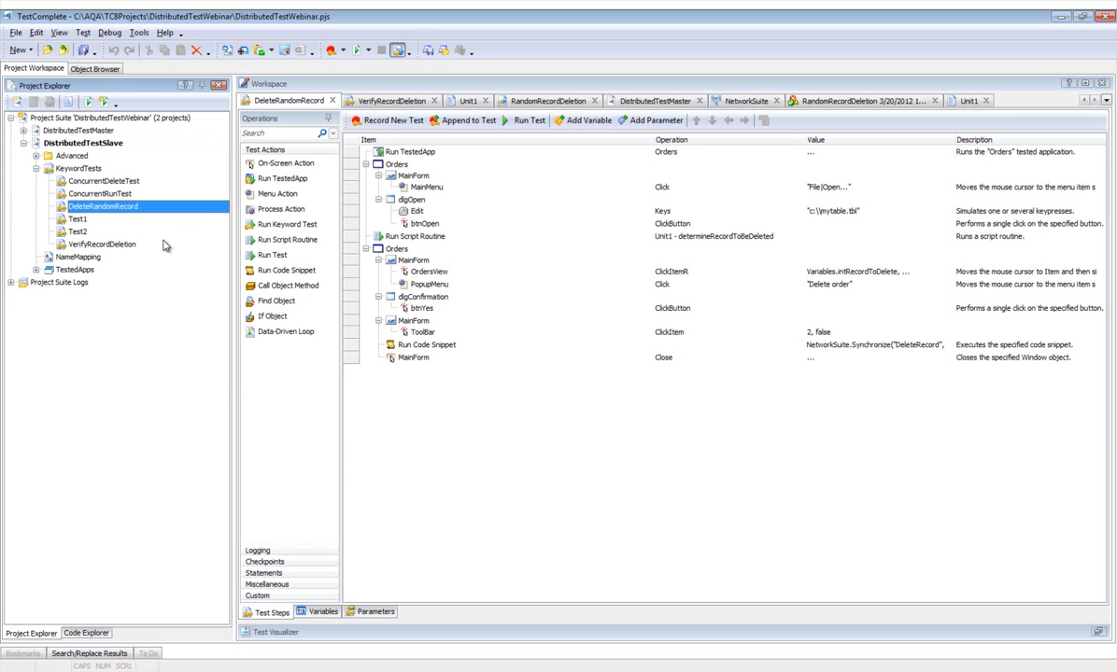
{"action": "left_click", "coordinate": [120, 244]}
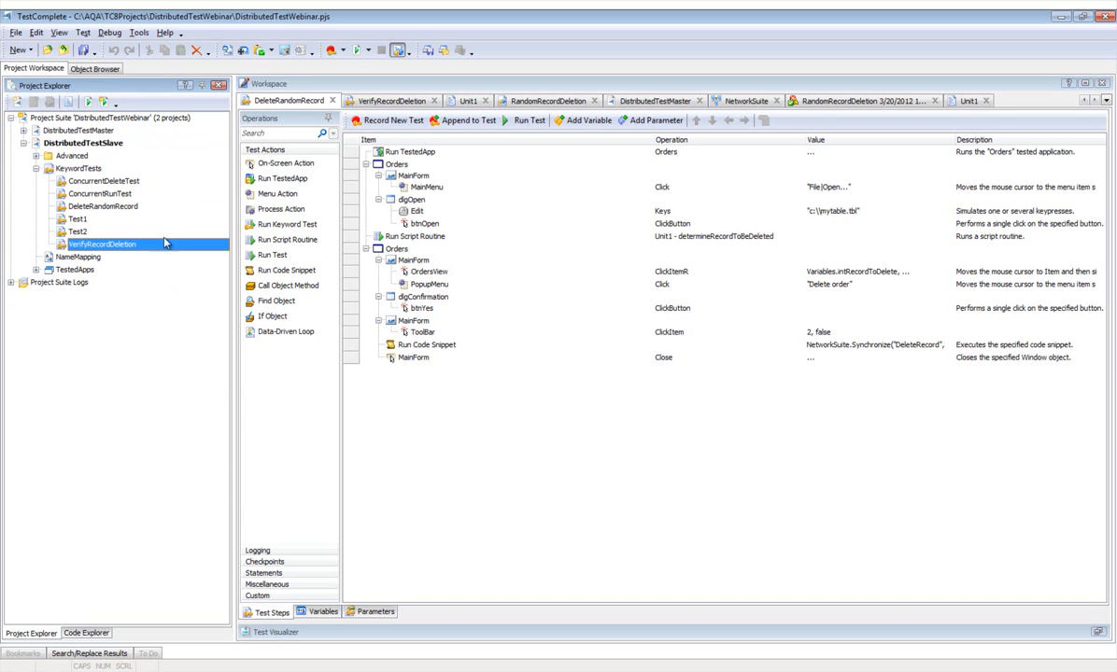
Expand the NetworkSuite jobs of the DistributedTestMaster project and examine the RandomRecordDeletion job's DeleteRecord and VerifyDeletion tasks.
{"action": "left_click", "coordinate": [22, 131]}
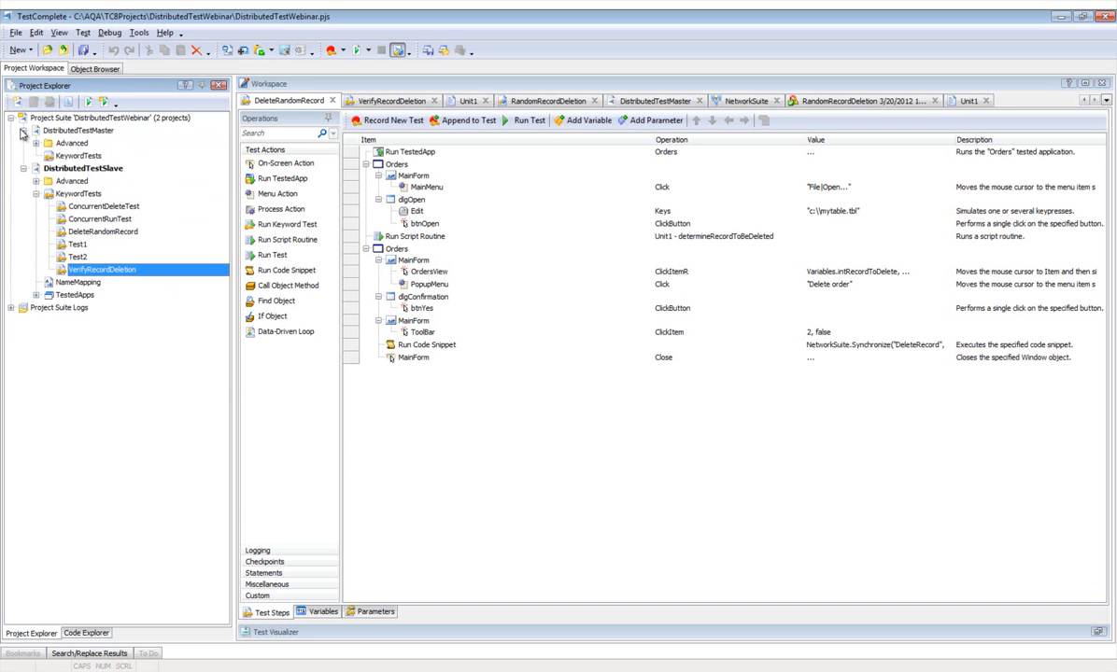
{"action": "left_click", "coordinate": [103, 131]}
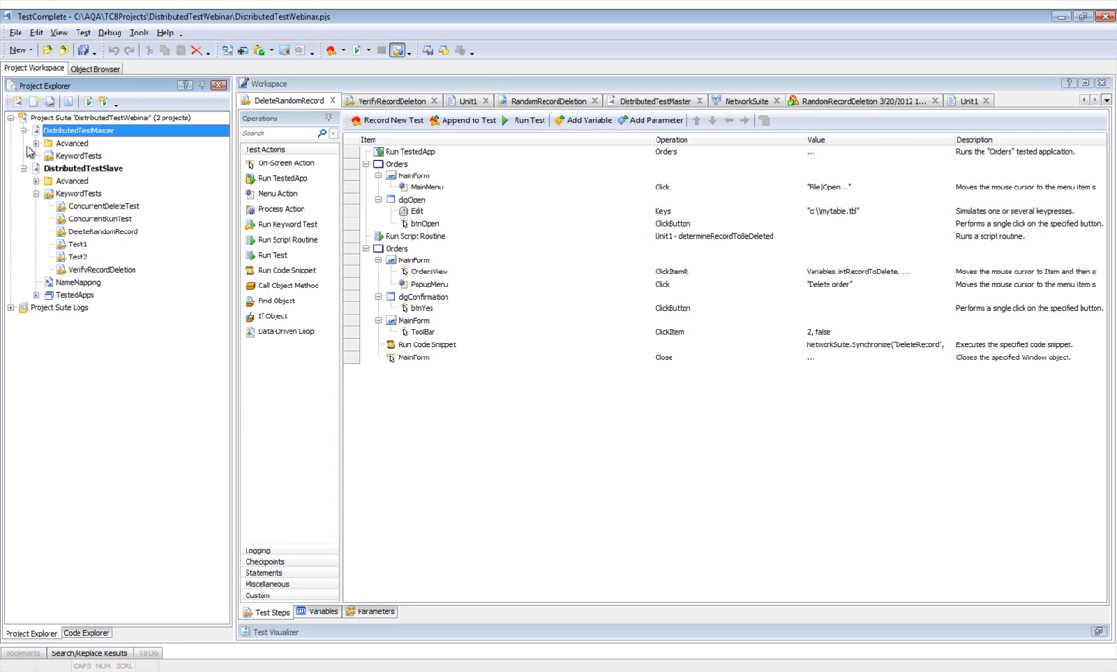
{"action": "left_click", "coordinate": [35, 143]}
{"action": "left_click", "coordinate": [49, 168]}
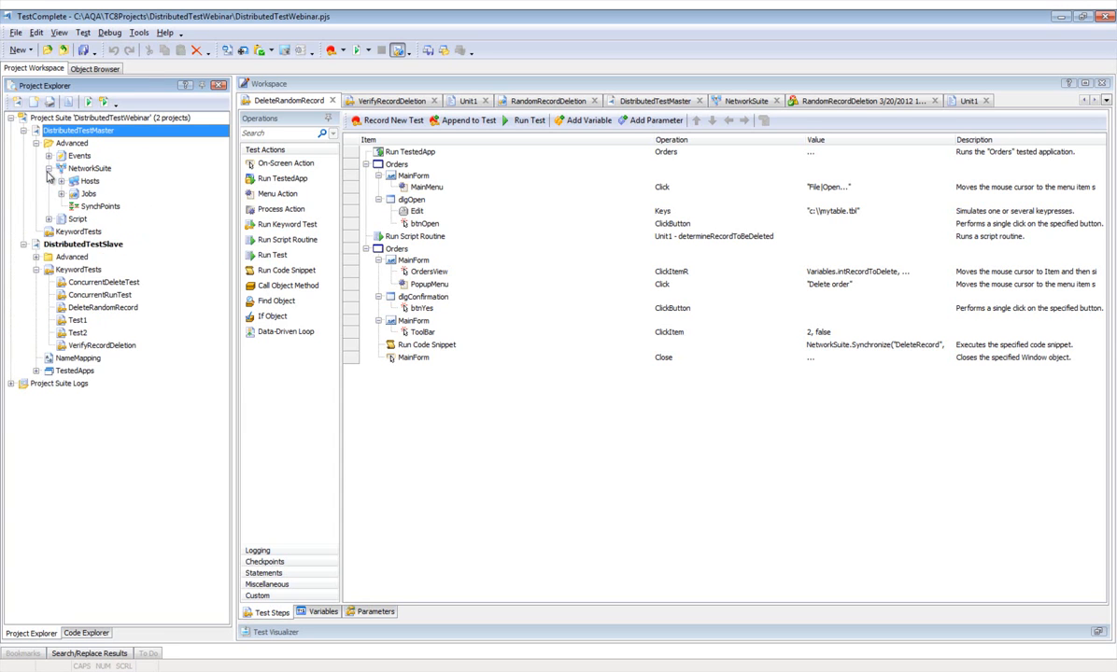
{"action": "left_click", "coordinate": [61, 193]}
{"action": "left_click", "coordinate": [126, 207]}
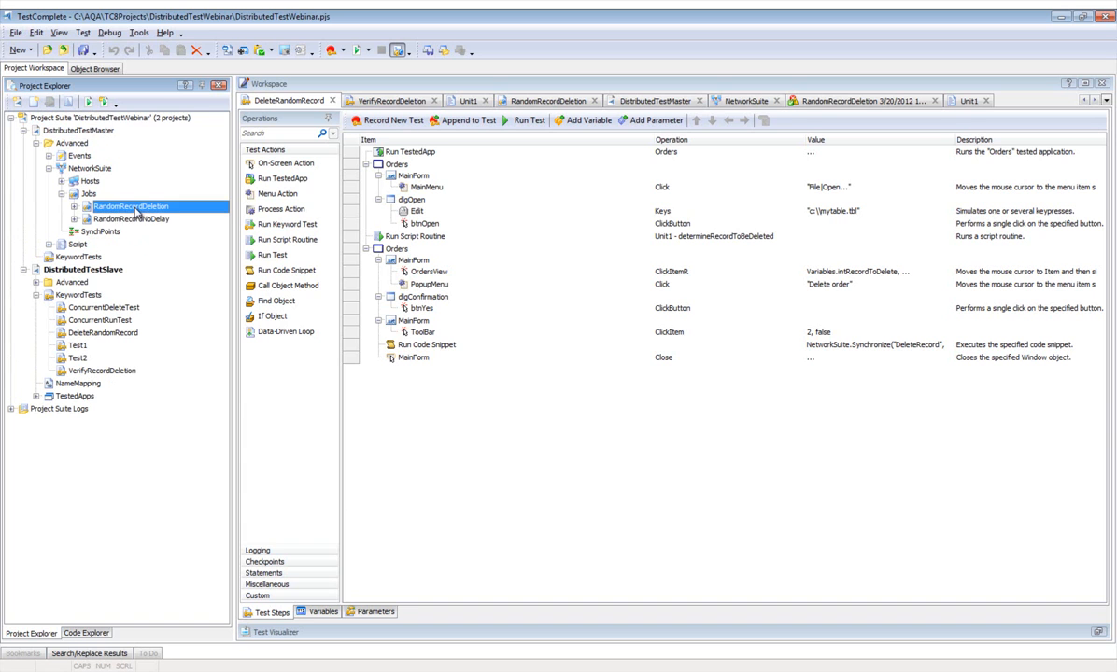
{"action": "left_click", "coordinate": [74, 207]}
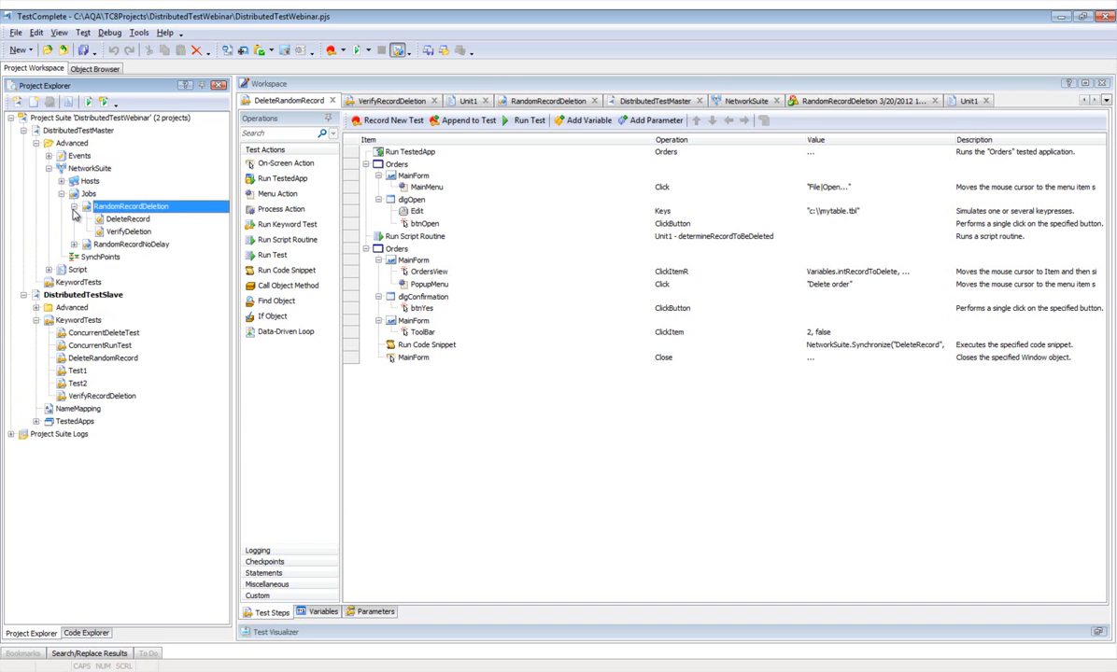
{"action": "left_click", "coordinate": [131, 219]}
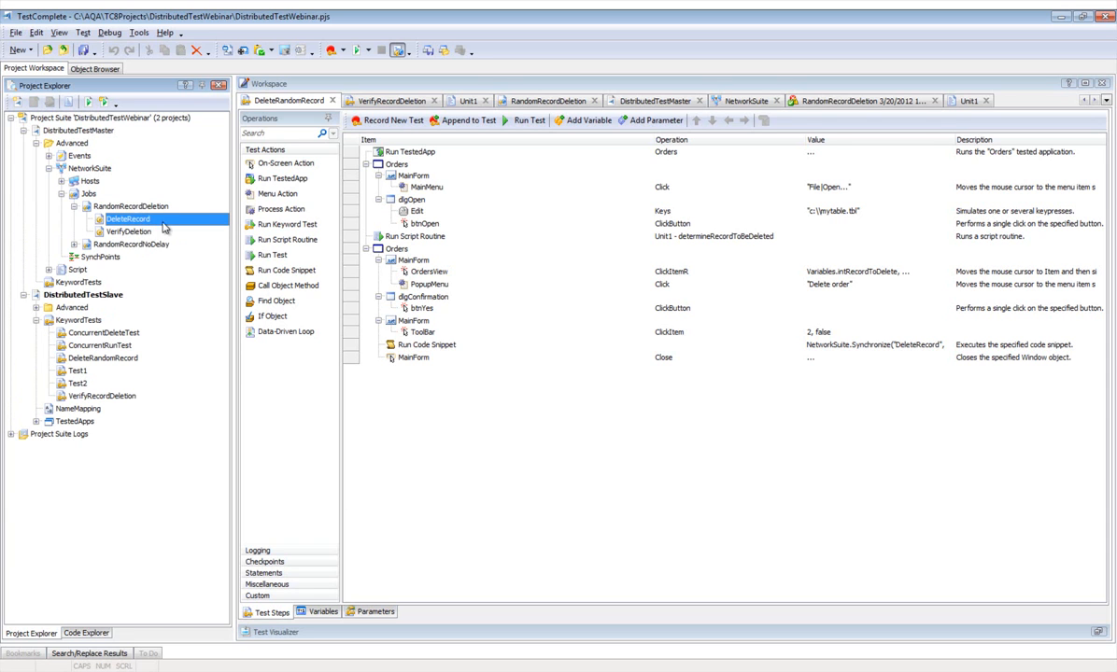
{"action": "left_click", "coordinate": [133, 230]}
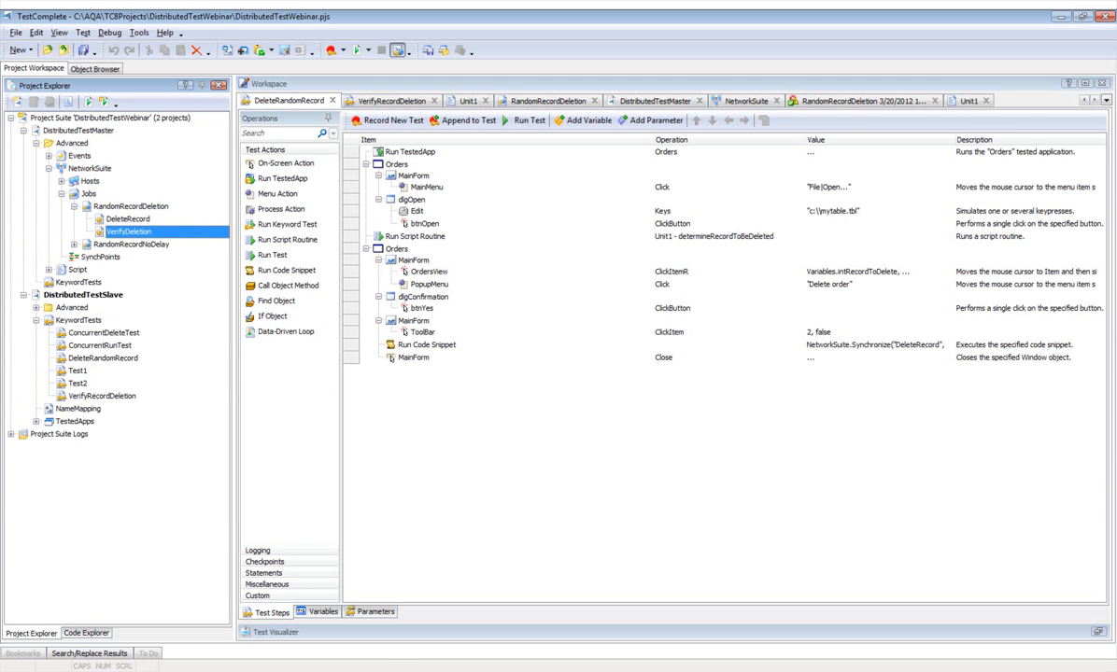
Bring up the Windows Virtual PC machines and run the RandomRecordDeletion job from the DistributedTestMaster project.
{"action": "left_click", "coordinate": [326, 671]}
{"action": "left_click", "coordinate": [319, 633]}
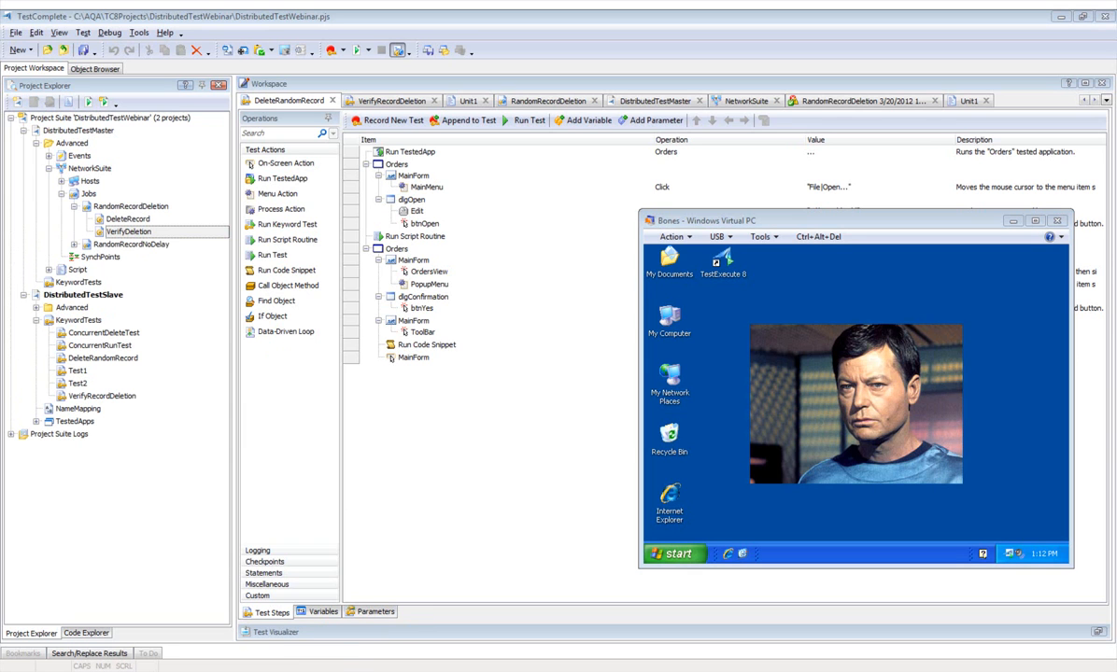
{"action": "left_click", "coordinate": [339, 654]}
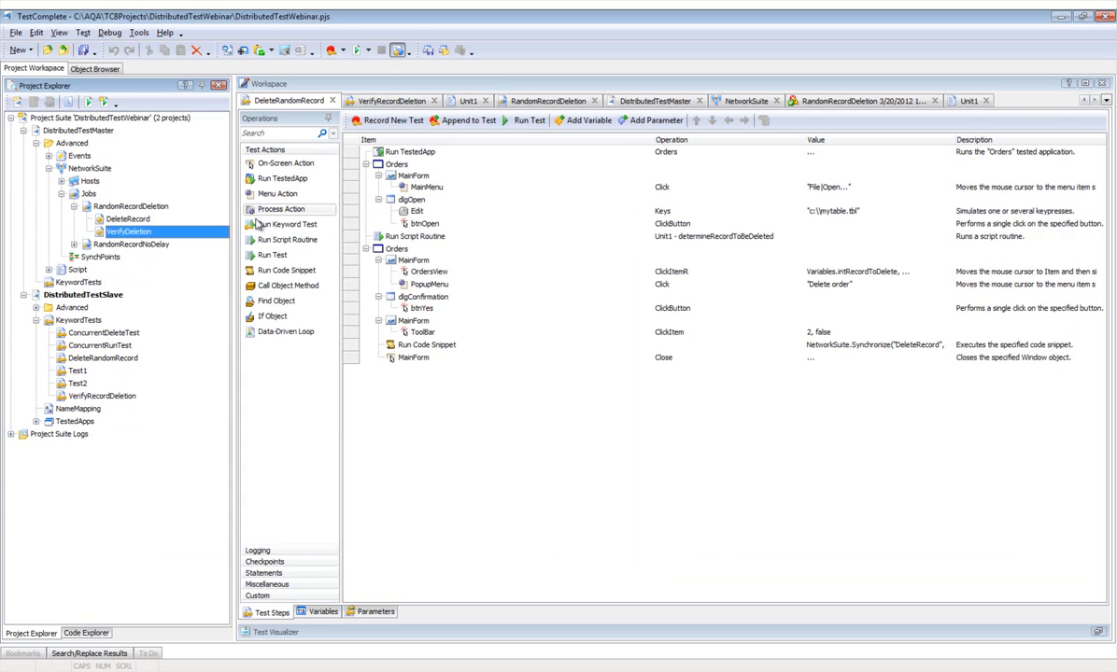
{"action": "right_click", "coordinate": [112, 207]}
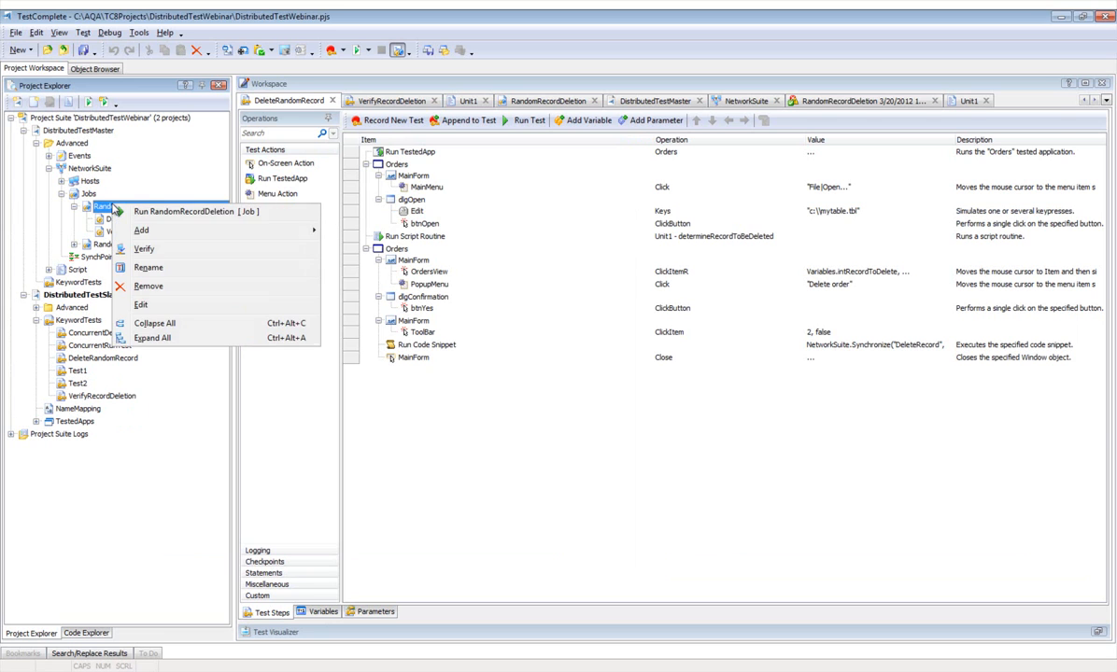
{"action": "left_click", "coordinate": [238, 212]}
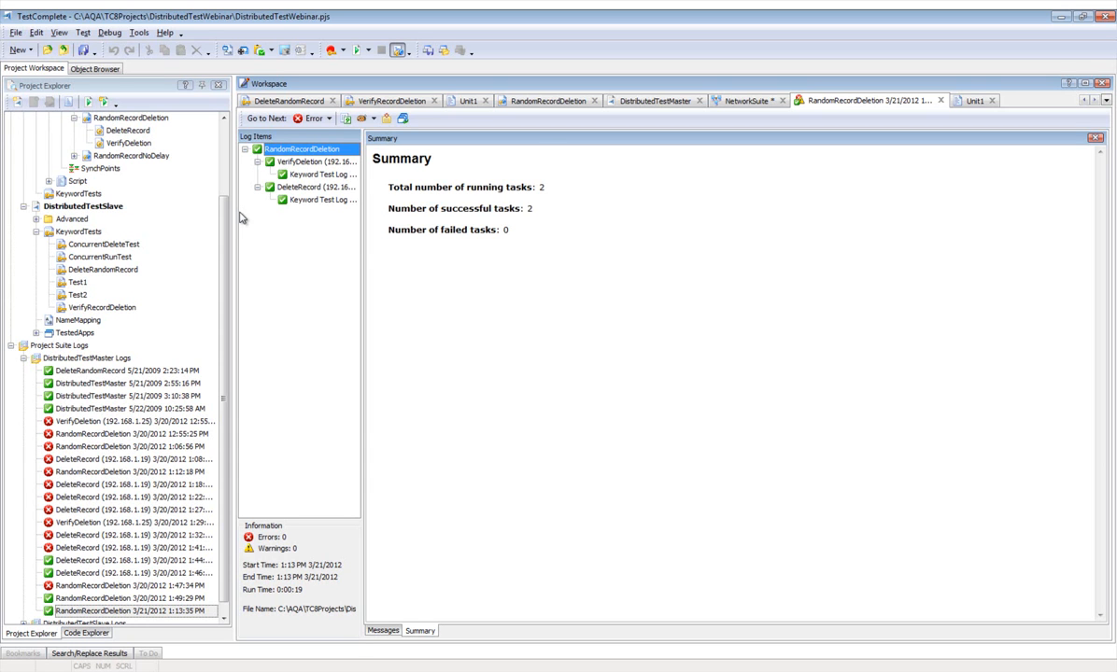
Widen the list of log items and examine the RandomRecordDeletion summary plus the VerifyDeletion and DeleteRecord task logs.
{"action": "left_click_drag", "start_coordinate": [364, 243], "coordinate": [512, 240]}
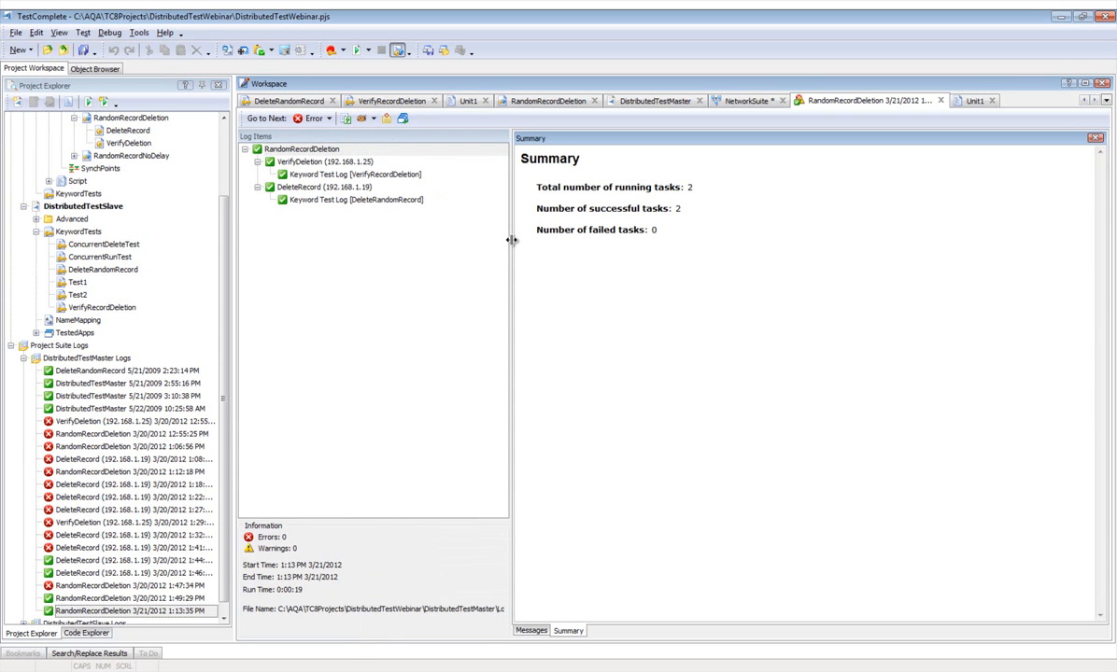
{"action": "left_click", "coordinate": [385, 191]}
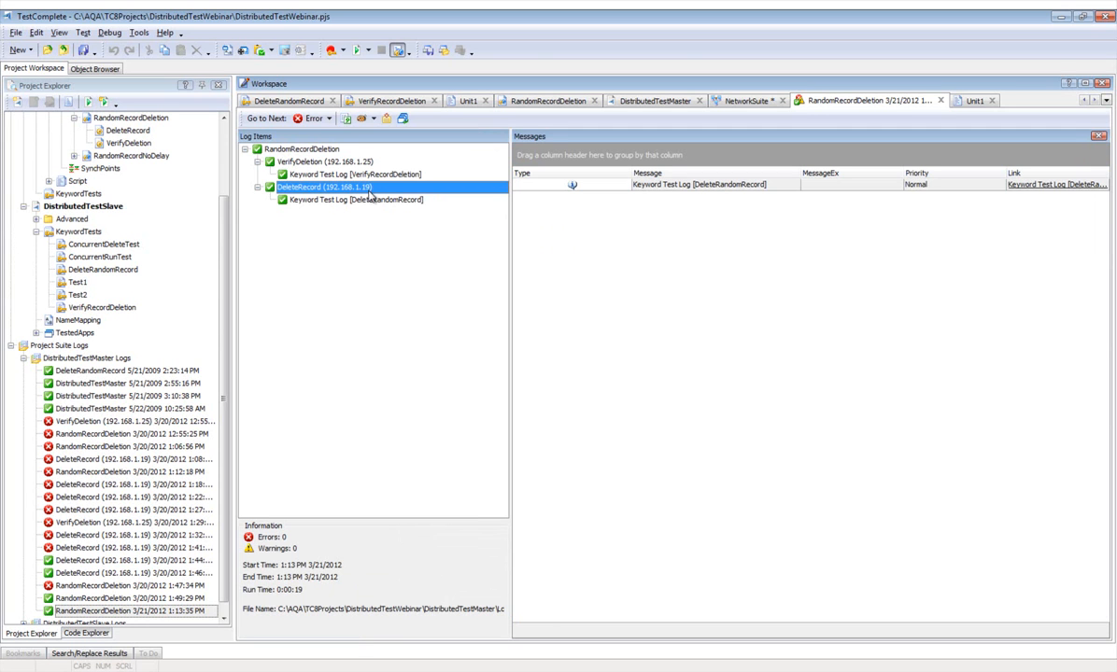
{"action": "left_click", "coordinate": [347, 163]}
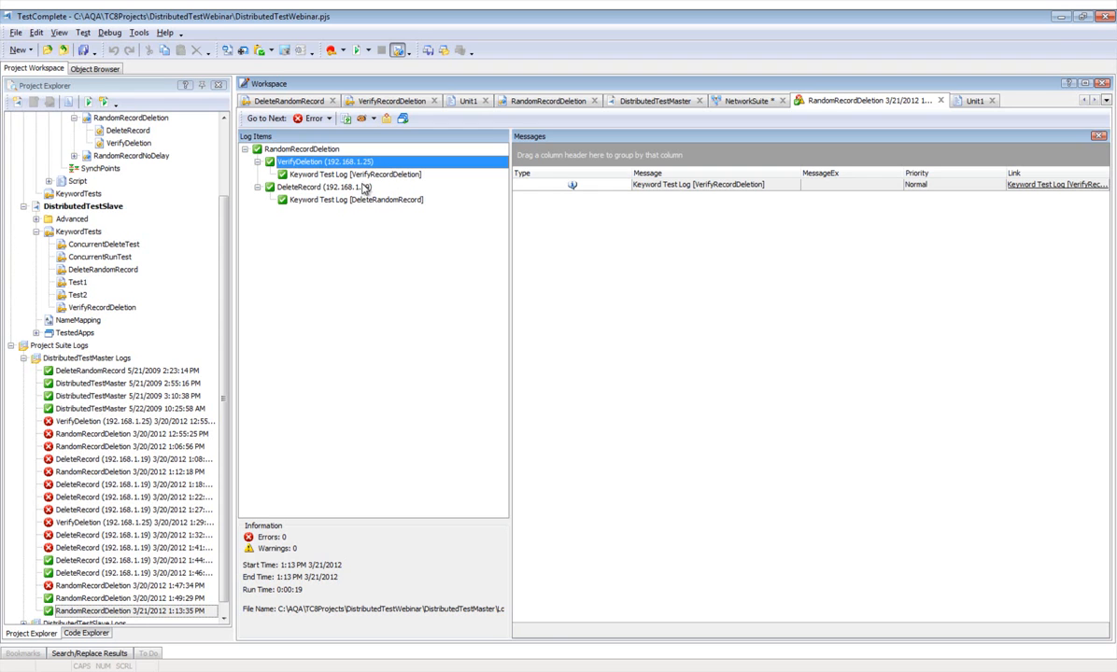
{"action": "left_click", "coordinate": [318, 149]}
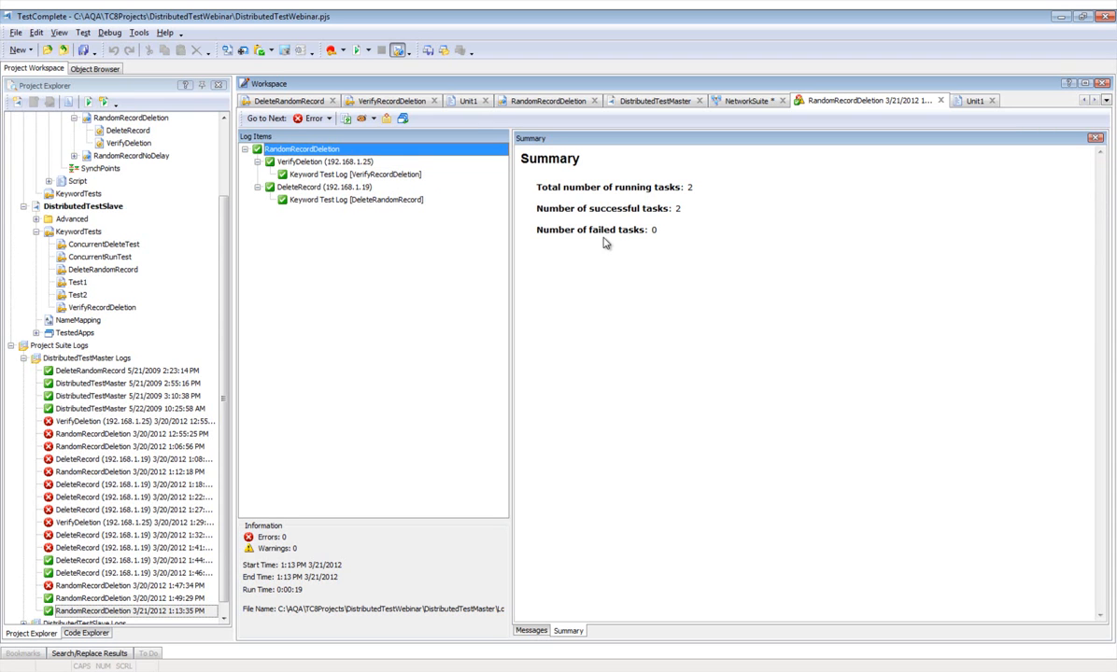
{"action": "left_click", "coordinate": [351, 177]}
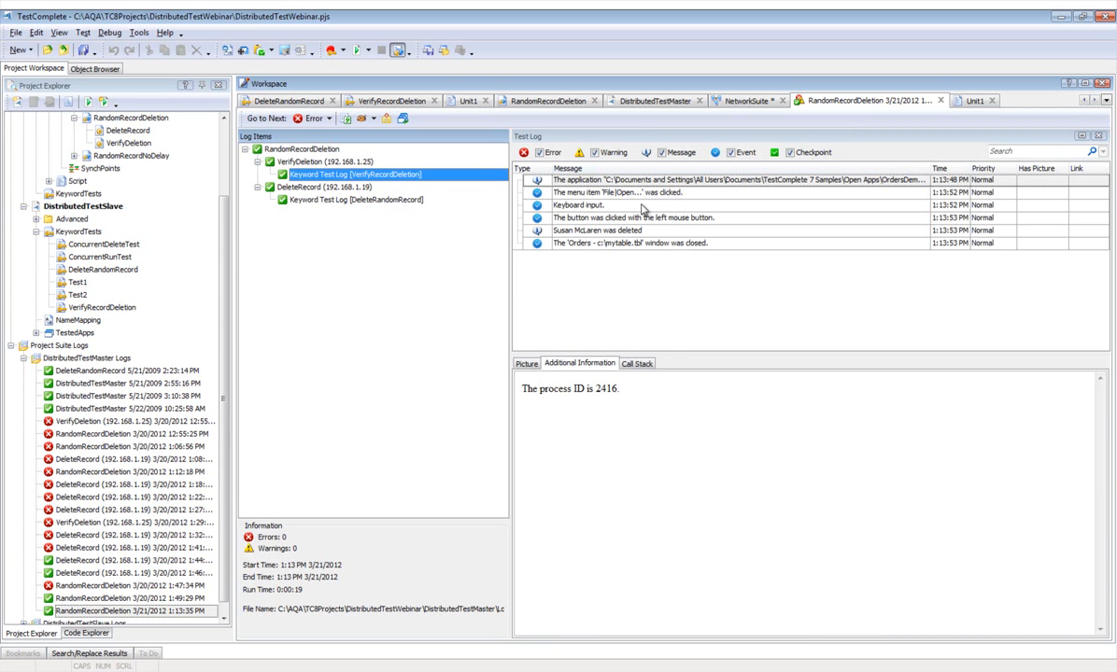
{"action": "left_click", "coordinate": [369, 201]}
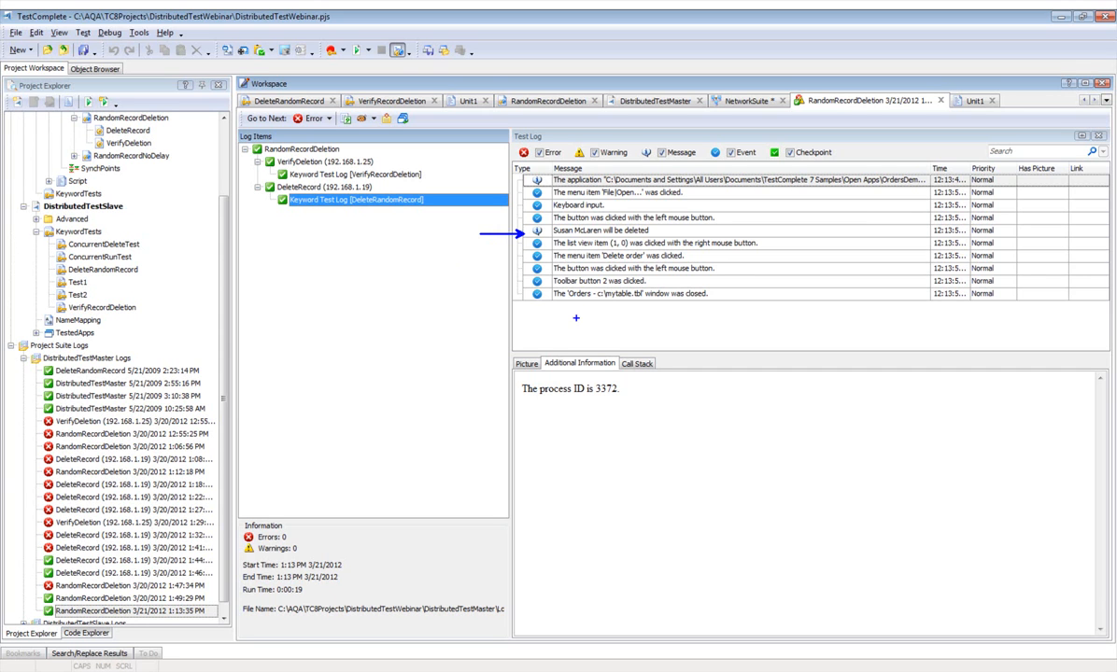
{"action": "left_click", "coordinate": [353, 174]}
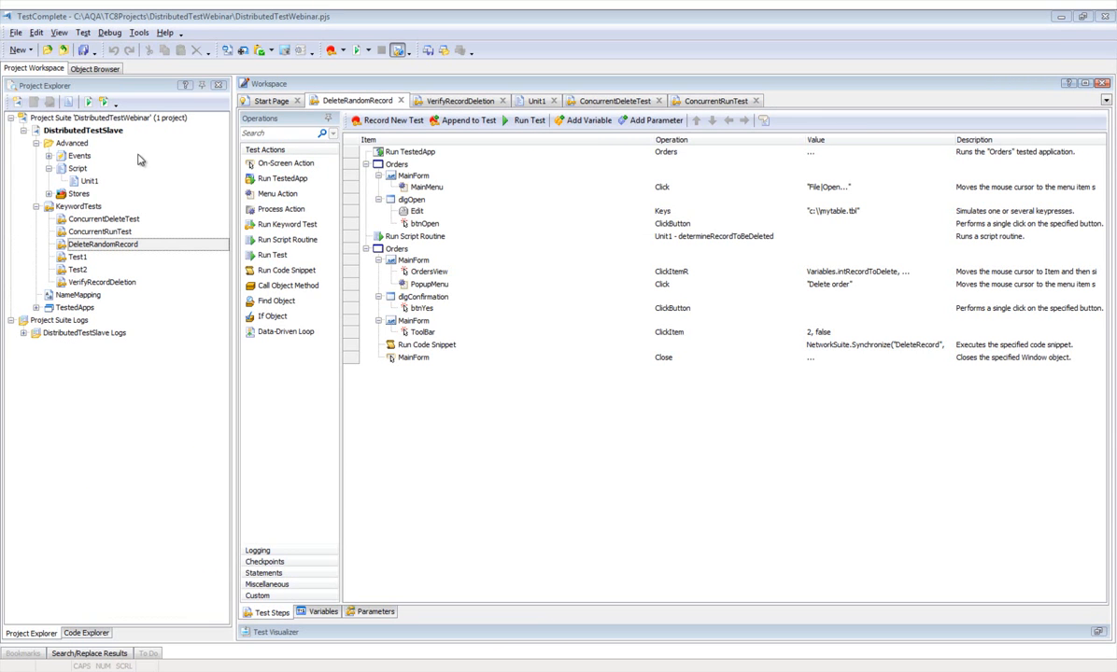
Add a Network Suite item to the Advanced folder of the DistributedTestSlave project, and collapse the NetworkSuite and Script nodes.
{"action": "left_click", "coordinate": [76, 119]}
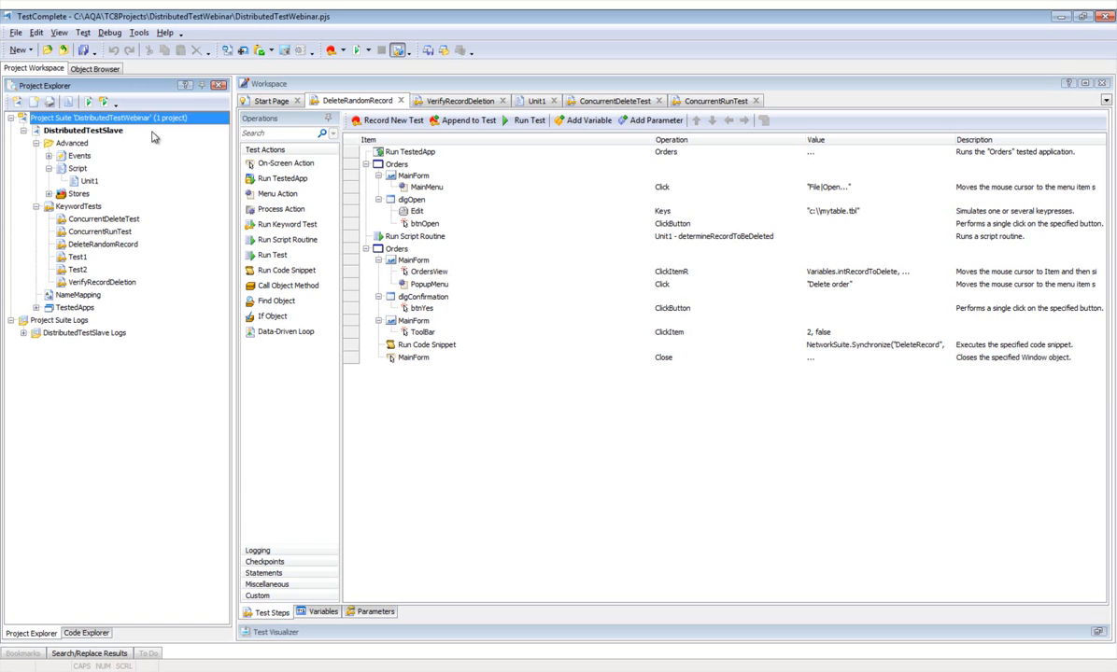
{"action": "key", "text": "Down"}
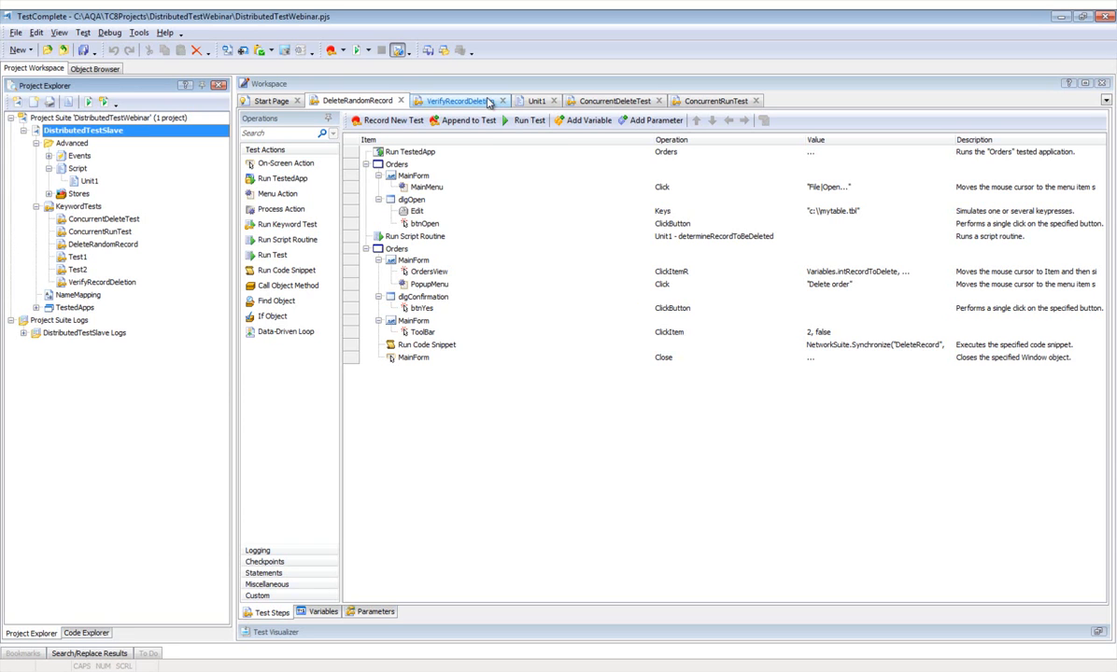
{"action": "left_click", "coordinate": [74, 144]}
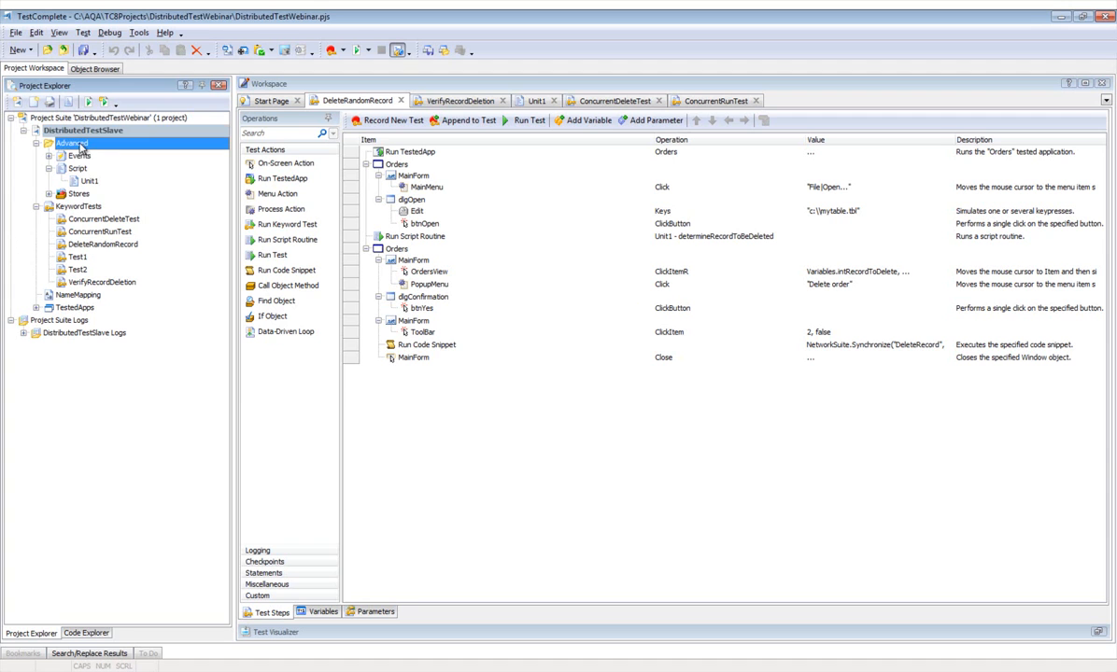
{"action": "right_click", "coordinate": [77, 146]}
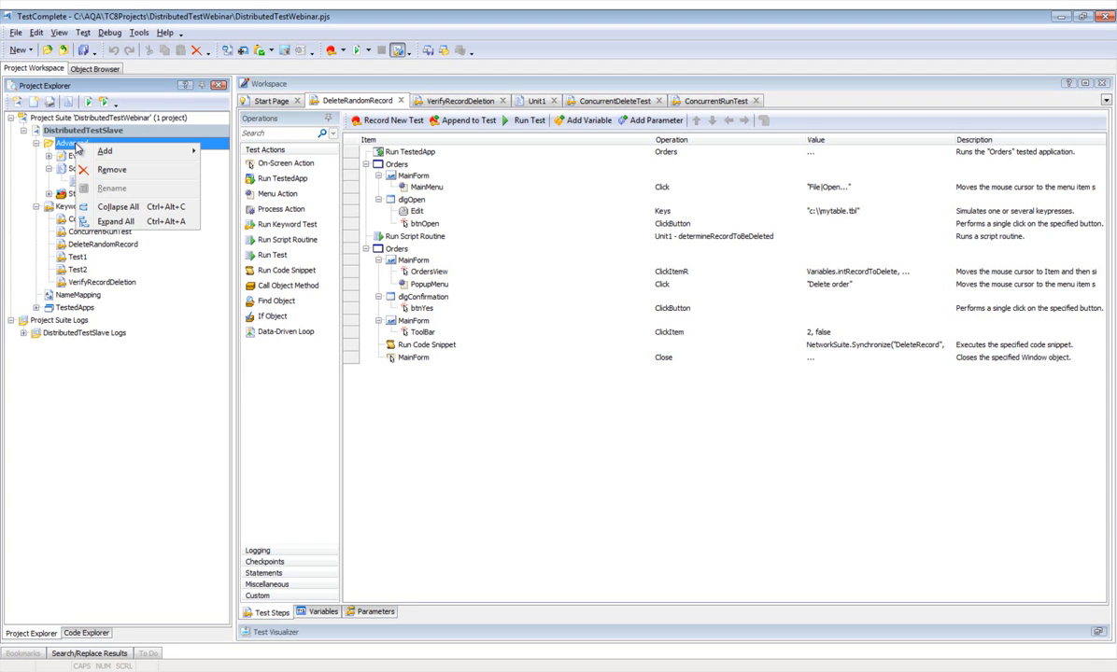
{"action": "mouse_move", "coordinate": [159, 149]}
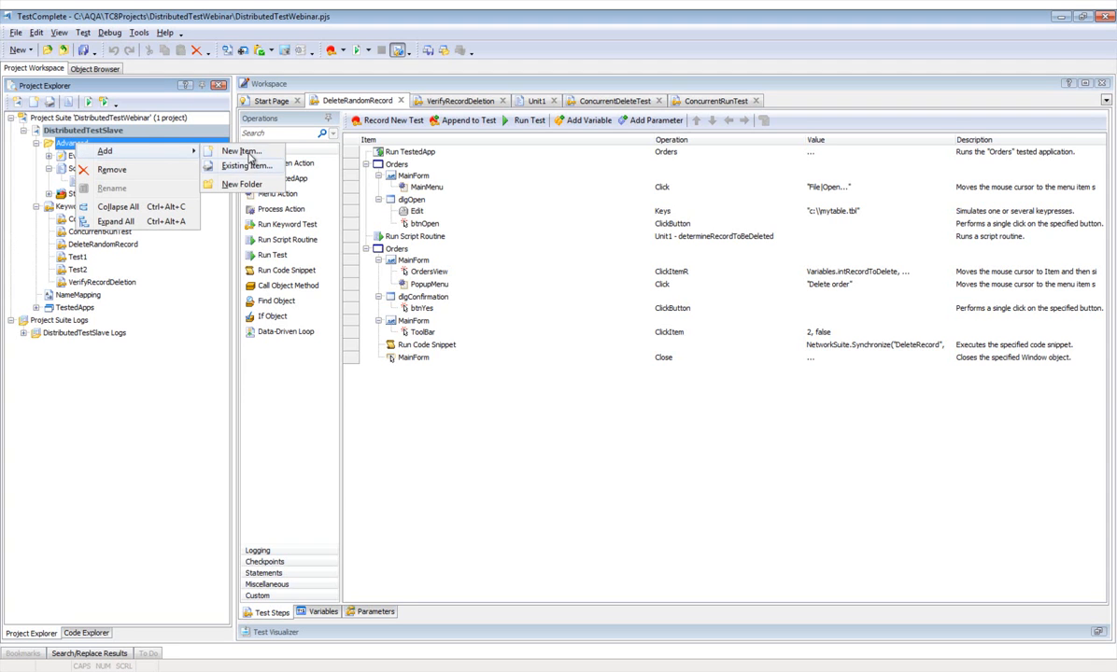
{"action": "left_click", "coordinate": [241, 151]}
{"action": "left_click", "coordinate": [478, 323]}
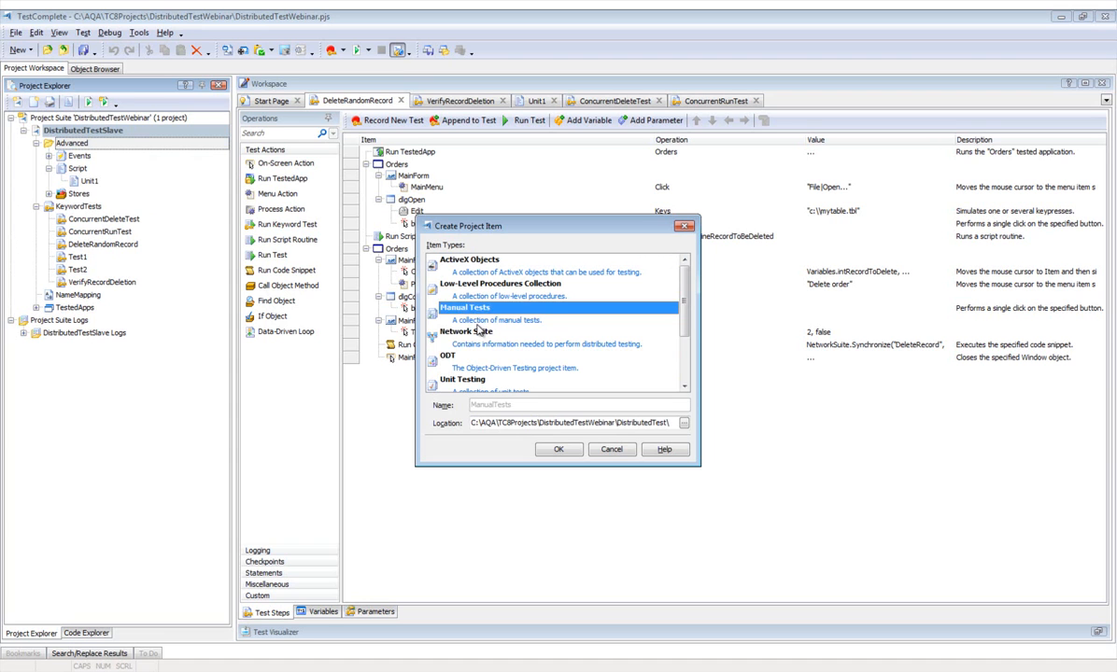
{"action": "left_click", "coordinate": [478, 332]}
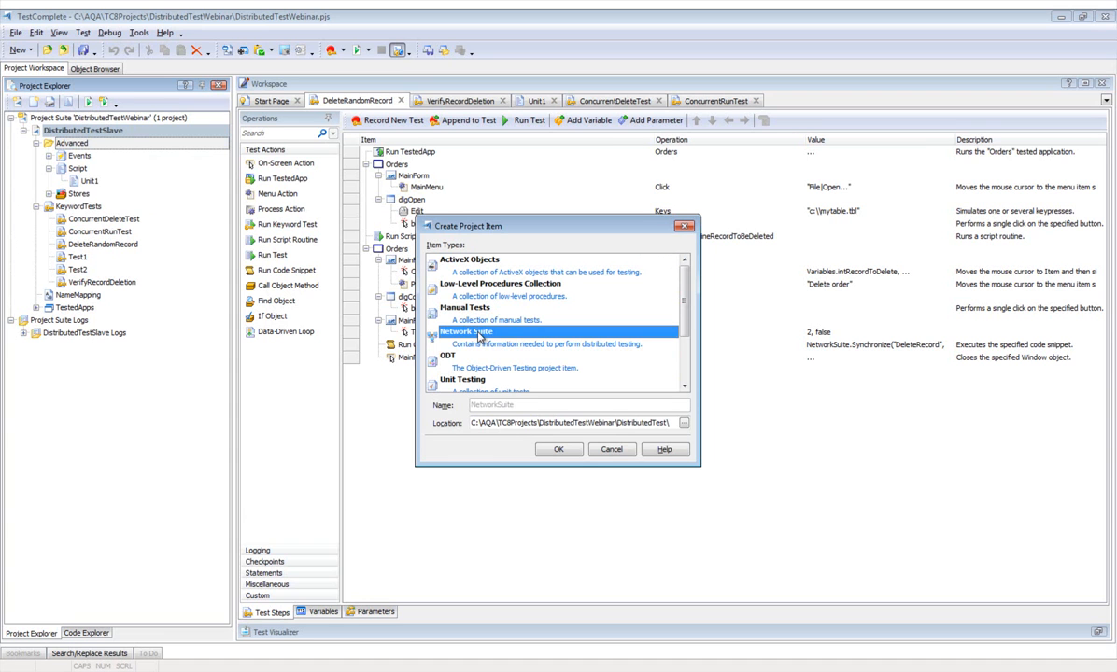
{"action": "left_click", "coordinate": [557, 451]}
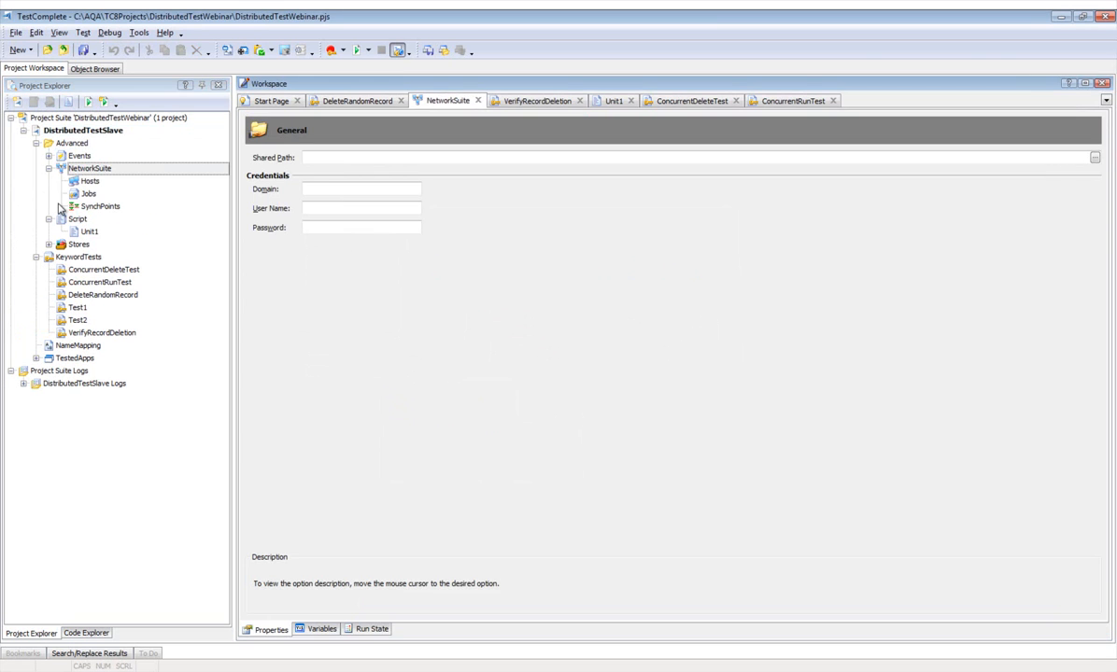
{"action": "left_click", "coordinate": [49, 168]}
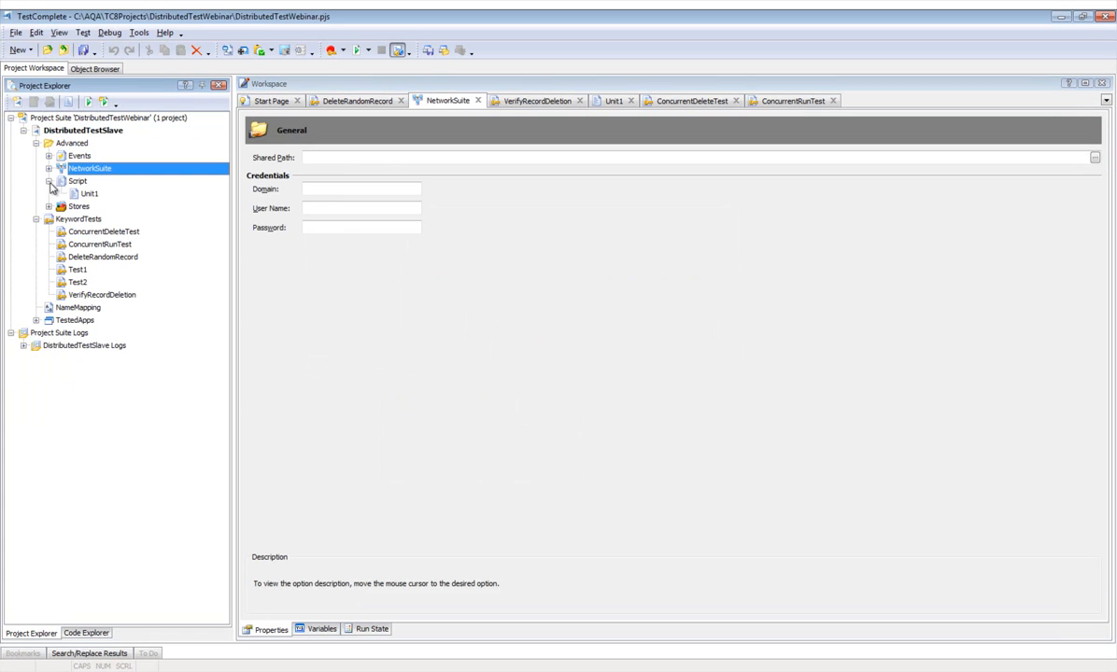
{"action": "left_click", "coordinate": [49, 181]}
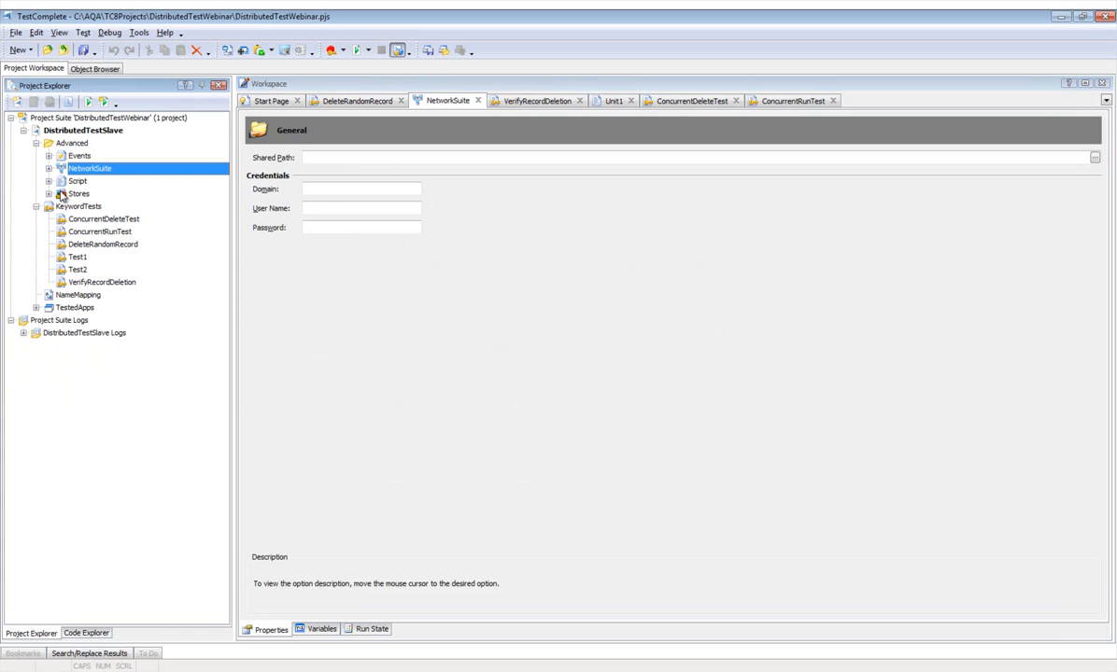
Add a new JScript project named MasterProjectKirk to the DistributedTestWebinar project suite.
{"action": "left_click", "coordinate": [68, 117]}
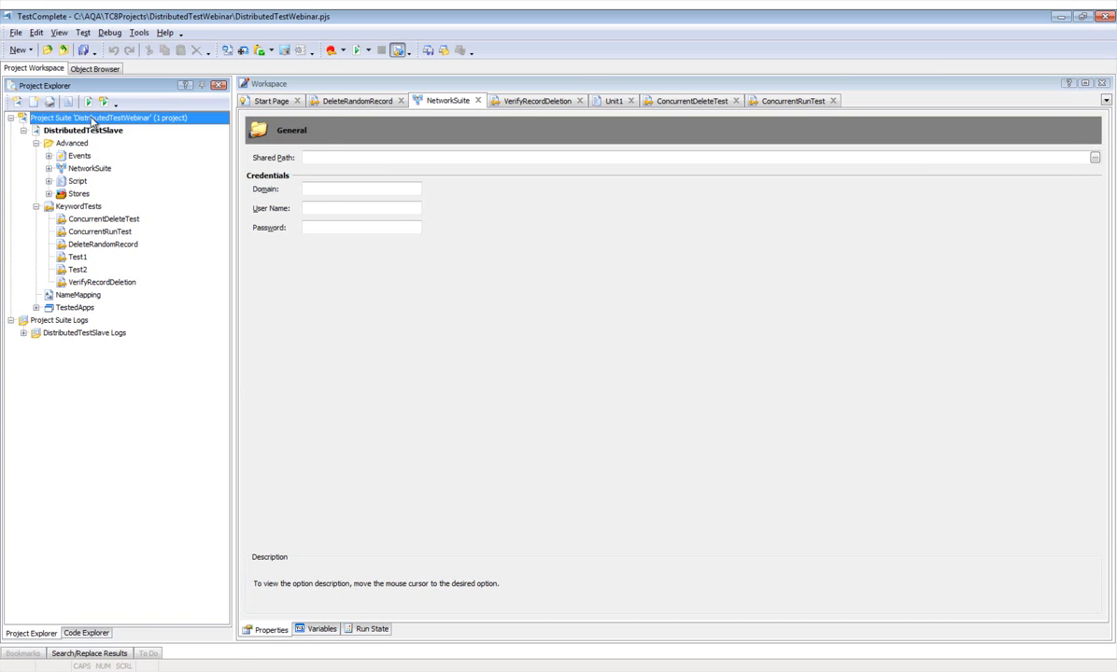
{"action": "right_click", "coordinate": [92, 121]}
{"action": "mouse_move", "coordinate": [154, 145]}
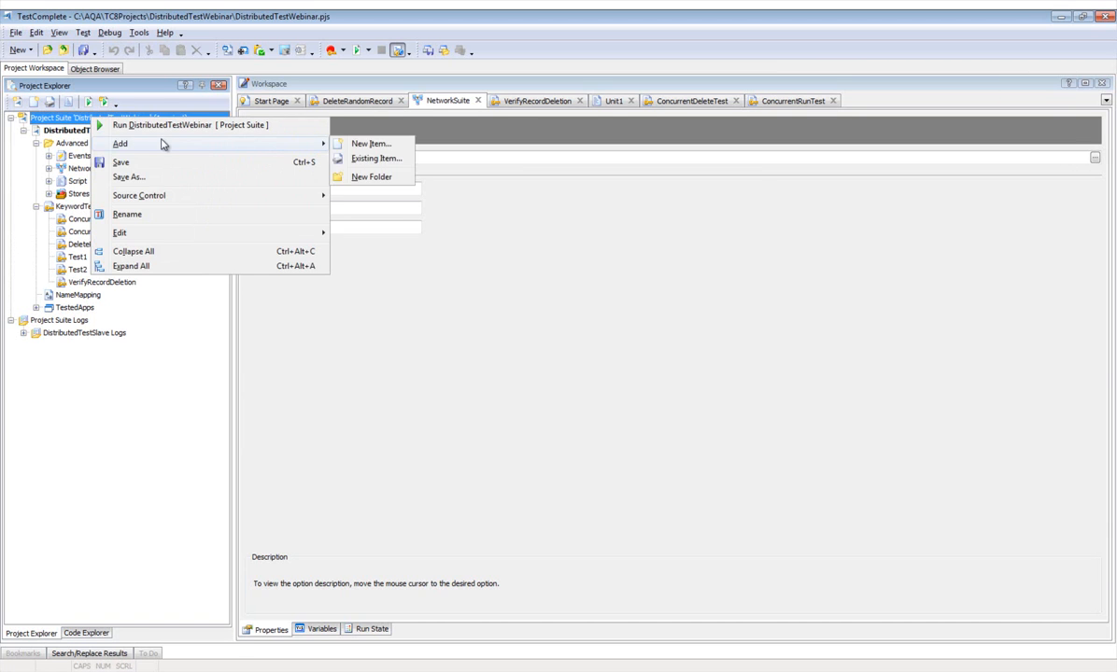
{"action": "left_click", "coordinate": [367, 143]}
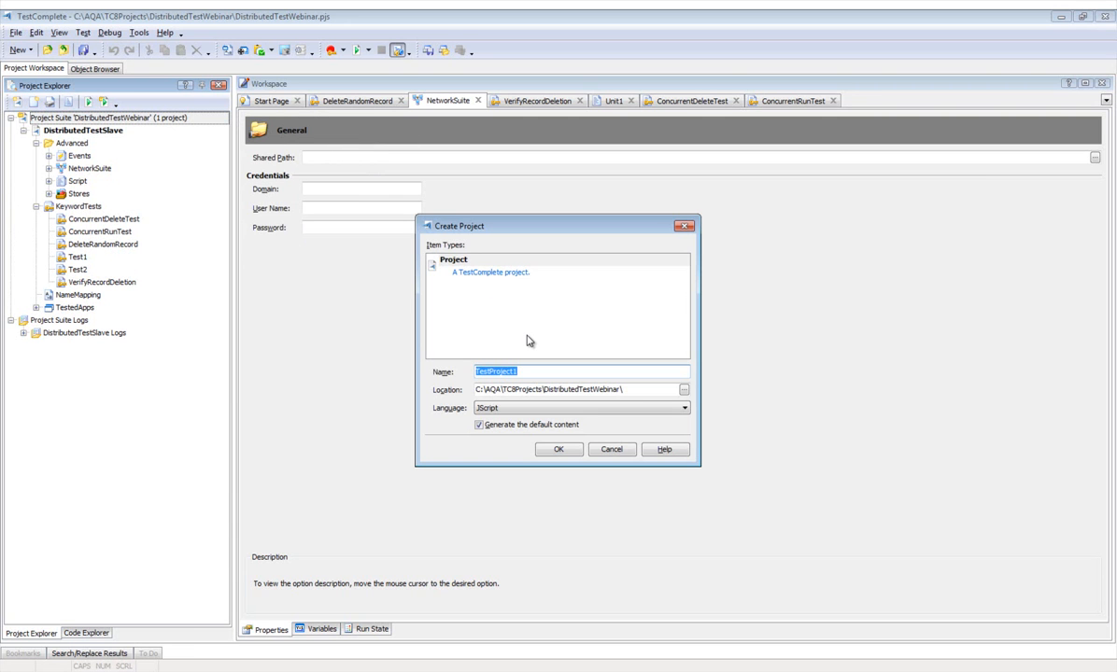
{"action": "type", "text": "MasterProjectKrk"}
{"action": "left_click", "coordinate": [565, 452]}
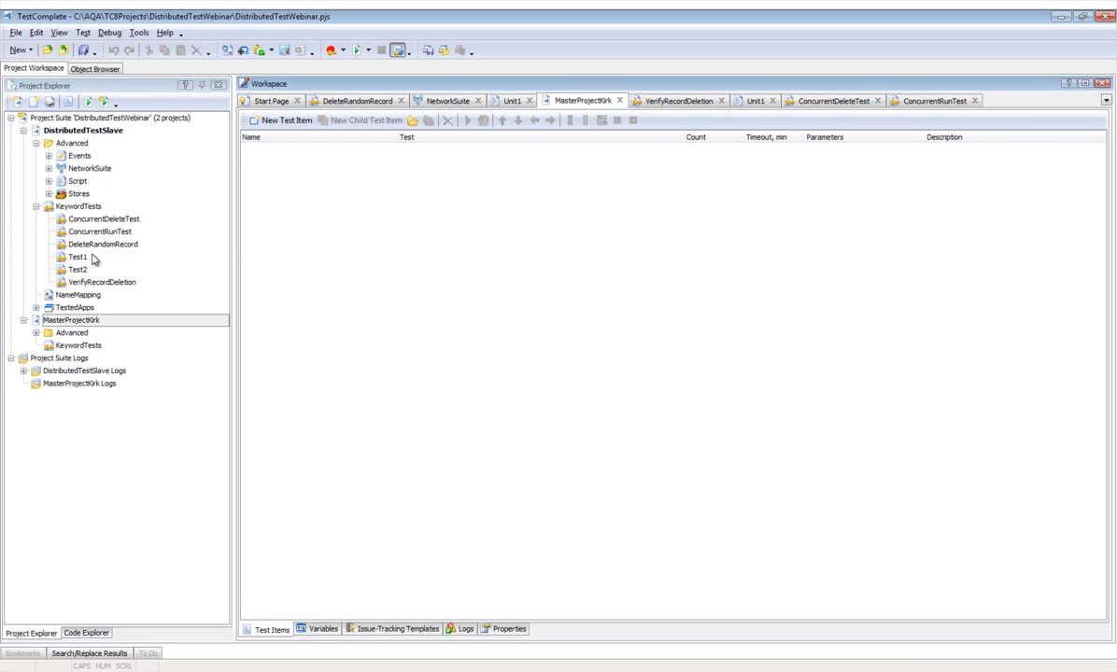
Add a Network Suite item to the Advanced folder of the MasterProjectKirk project.
{"action": "left_click", "coordinate": [36, 333]}
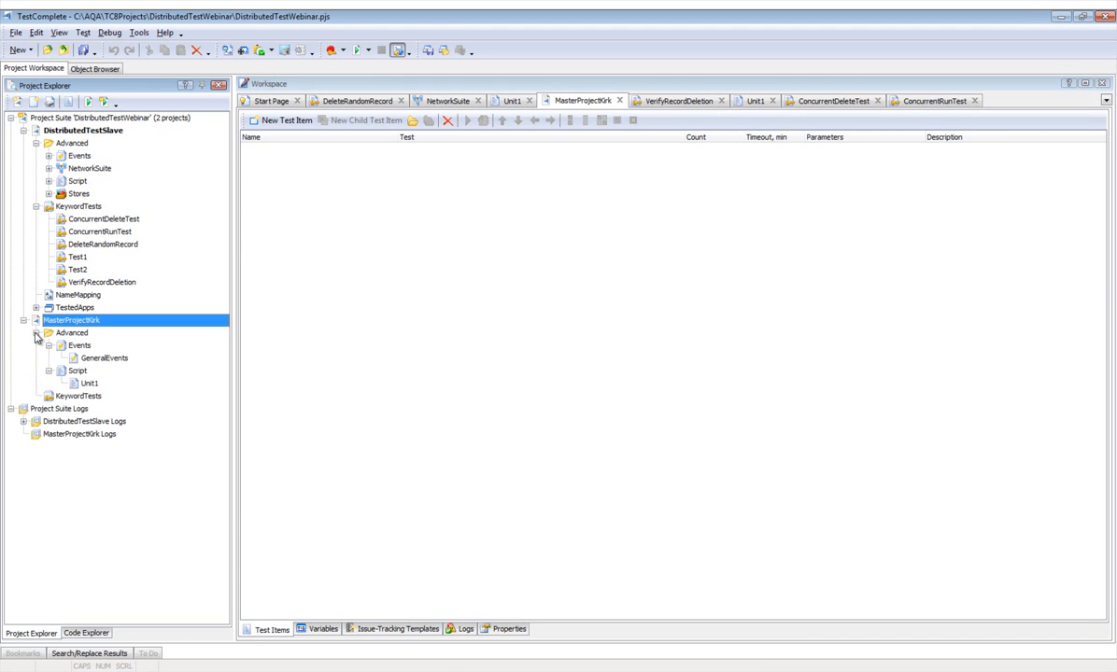
{"action": "left_click", "coordinate": [72, 334]}
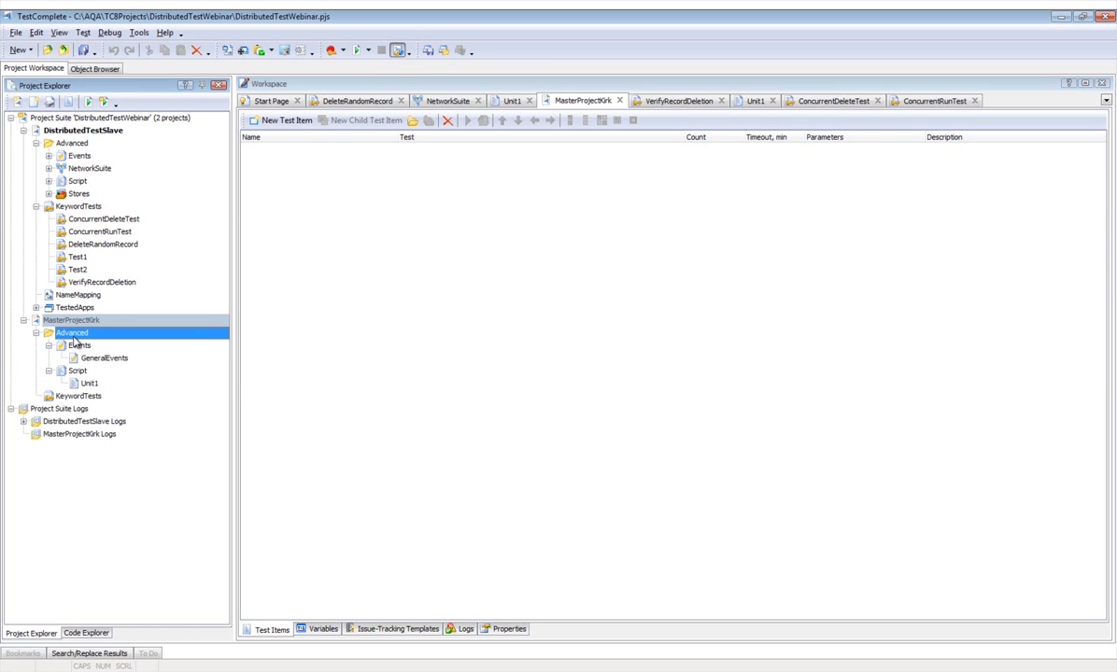
{"action": "right_click", "coordinate": [75, 343]}
{"action": "mouse_move", "coordinate": [103, 344]}
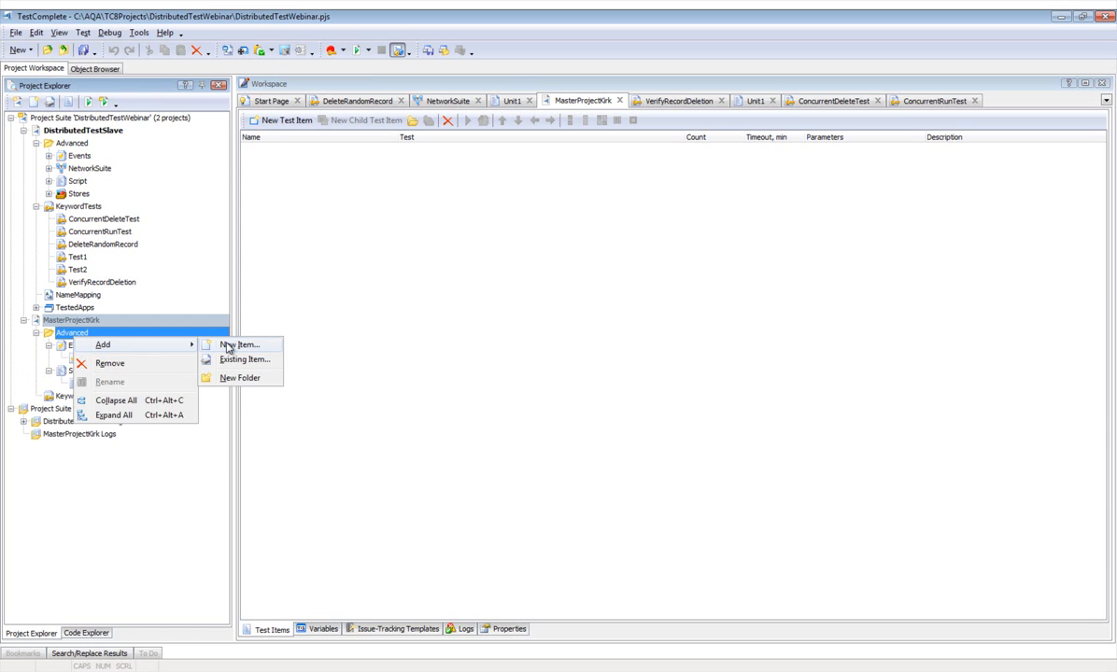
{"action": "left_click", "coordinate": [230, 348]}
{"action": "left_click", "coordinate": [480, 365]}
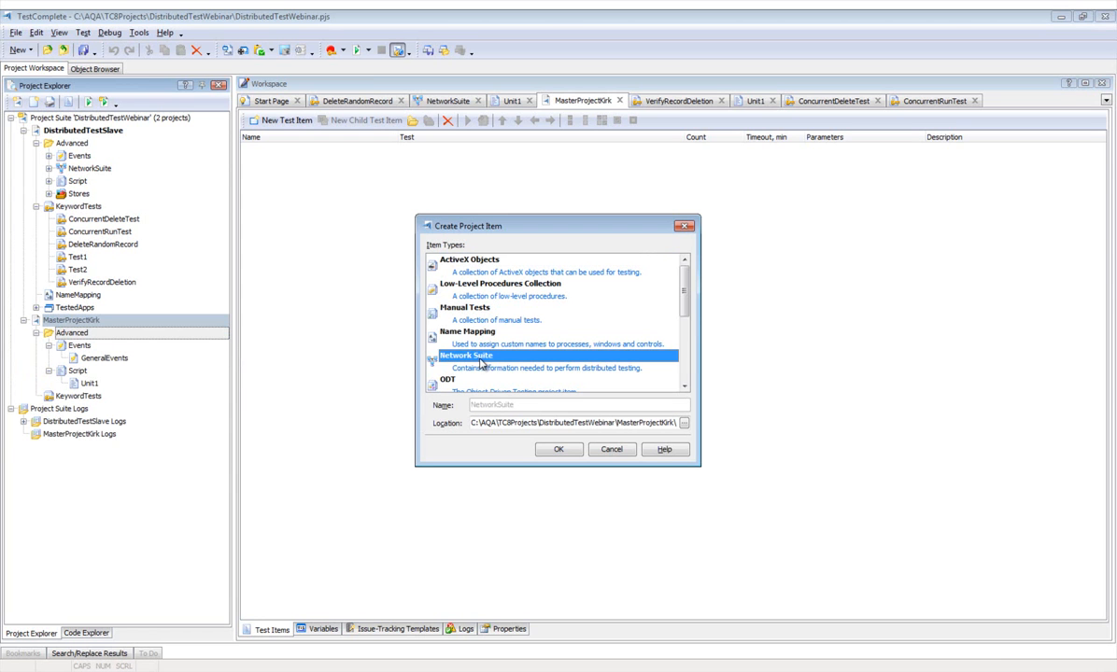
{"action": "left_click", "coordinate": [559, 449]}
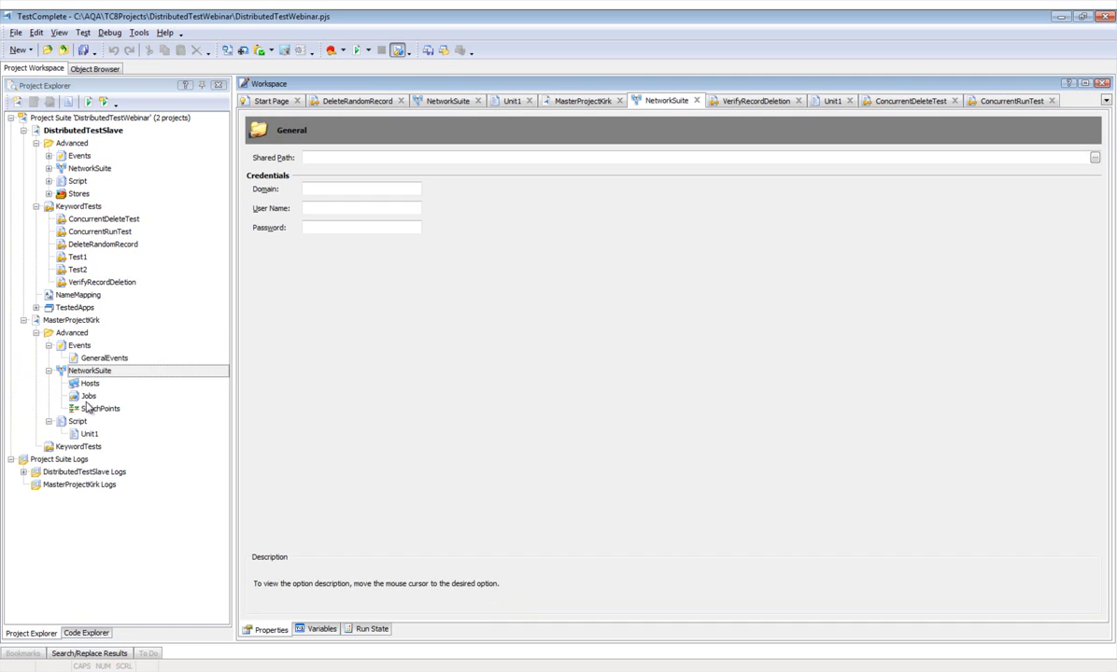
Add a host named Spock with the address 192.168.1.19 to MasterProjectKirk's network suite.
{"action": "left_click", "coordinate": [86, 384]}
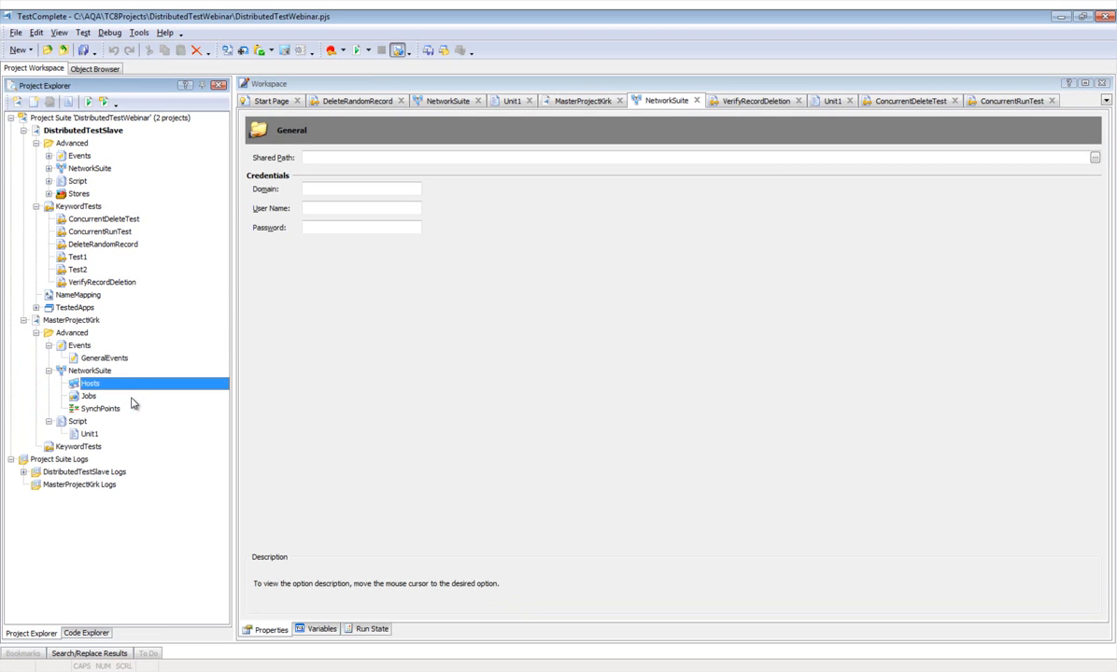
{"action": "right_click", "coordinate": [84, 387]}
{"action": "mouse_move", "coordinate": [121, 371]}
{"action": "left_click", "coordinate": [247, 371]}
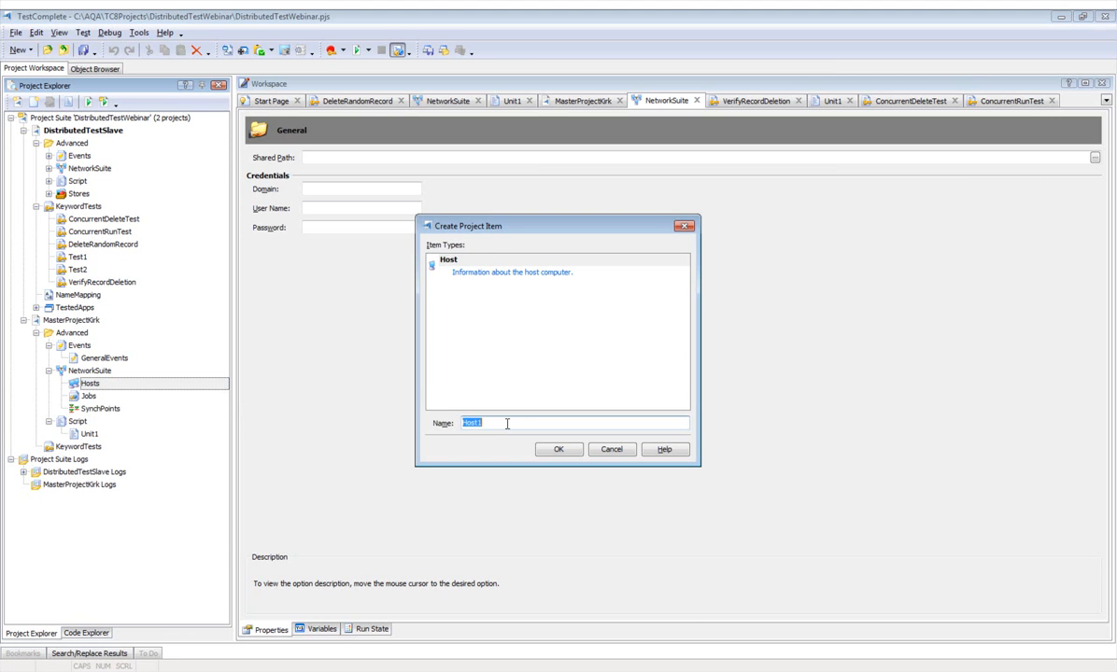
{"action": "type", "text": "Spock"}
{"action": "key", "text": "Return"}
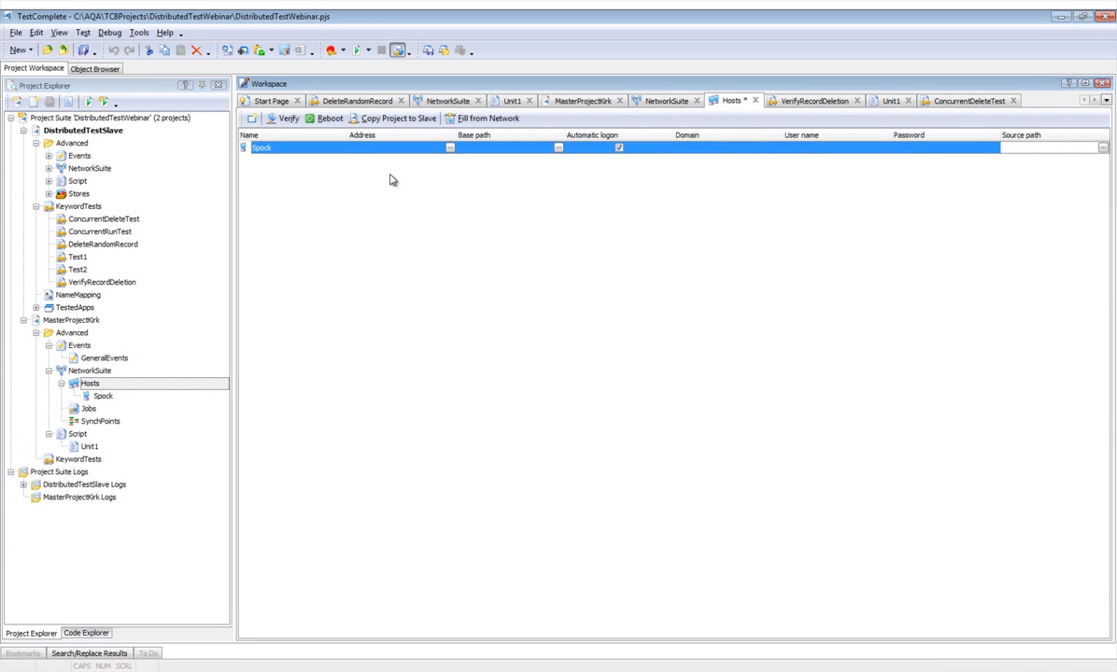
{"action": "left_click", "coordinate": [364, 146]}
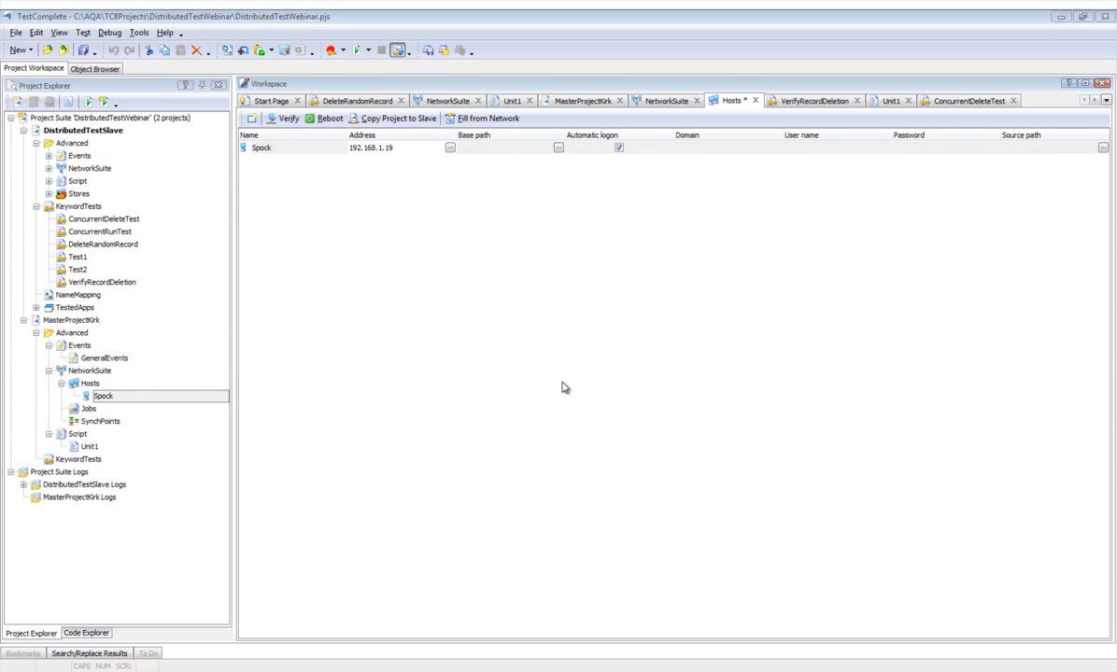
{"action": "left_click", "coordinate": [402, 305]}
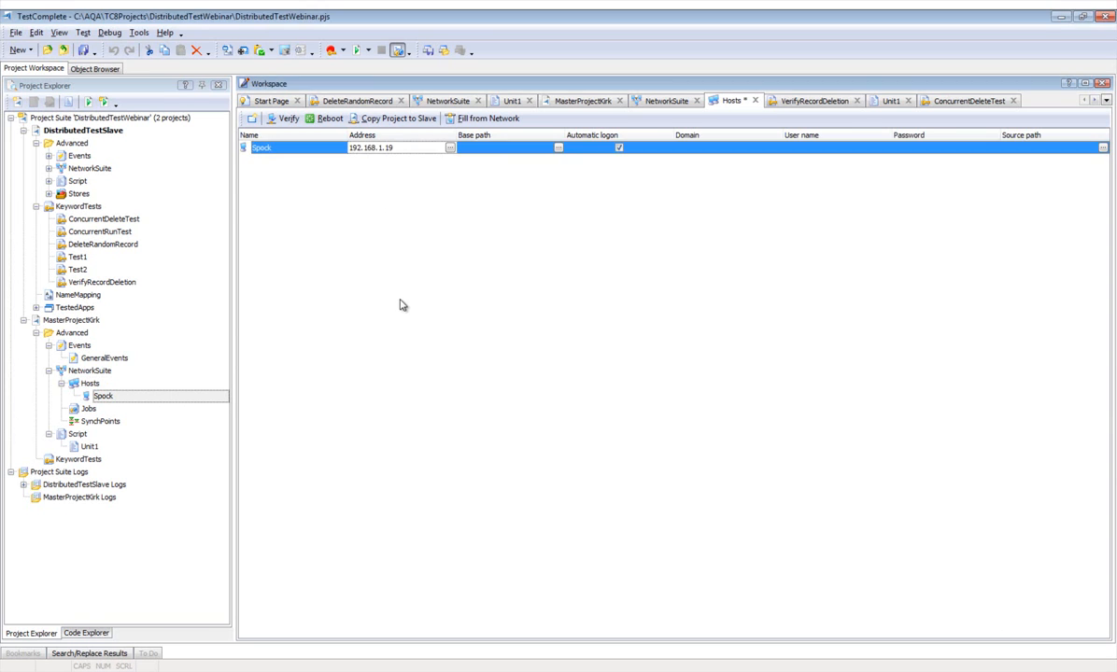
Add a second host named Bones with the address 192.168.1.25.
{"action": "left_click", "coordinate": [251, 118]}
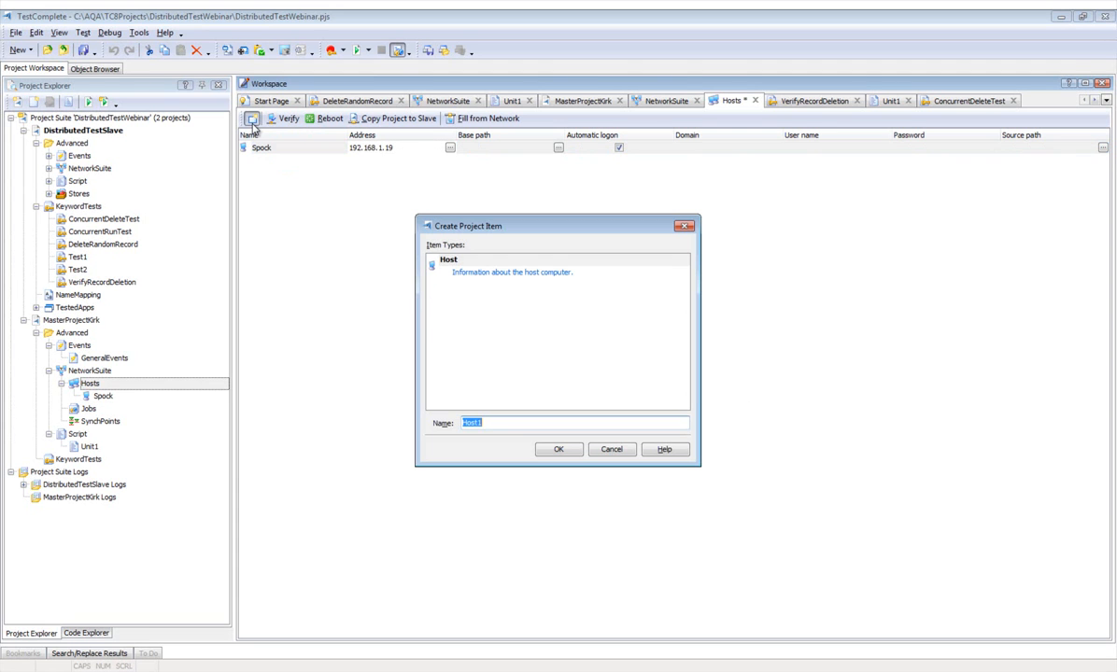
{"action": "type", "text": "Bones"}
{"action": "left_click", "coordinate": [558, 449]}
{"action": "left_click", "coordinate": [367, 165]}
{"action": "type", "text": "192.168.1.25"}
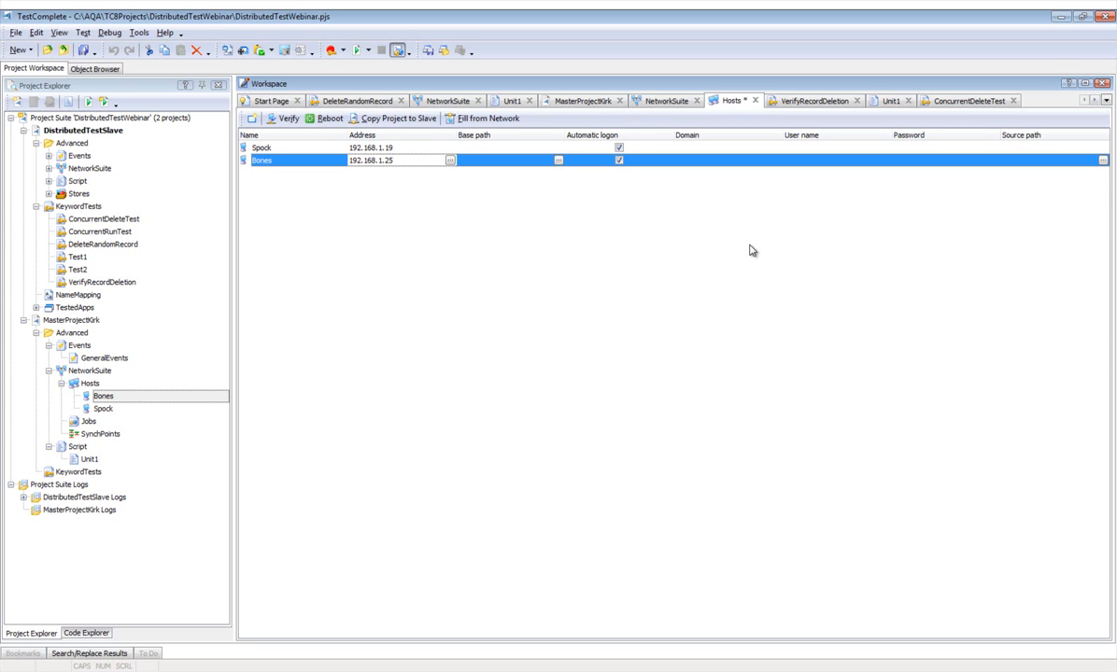
Enter the logon user name and account password for both the Spock and Bones hosts.
{"action": "left_click", "coordinate": [790, 148]}
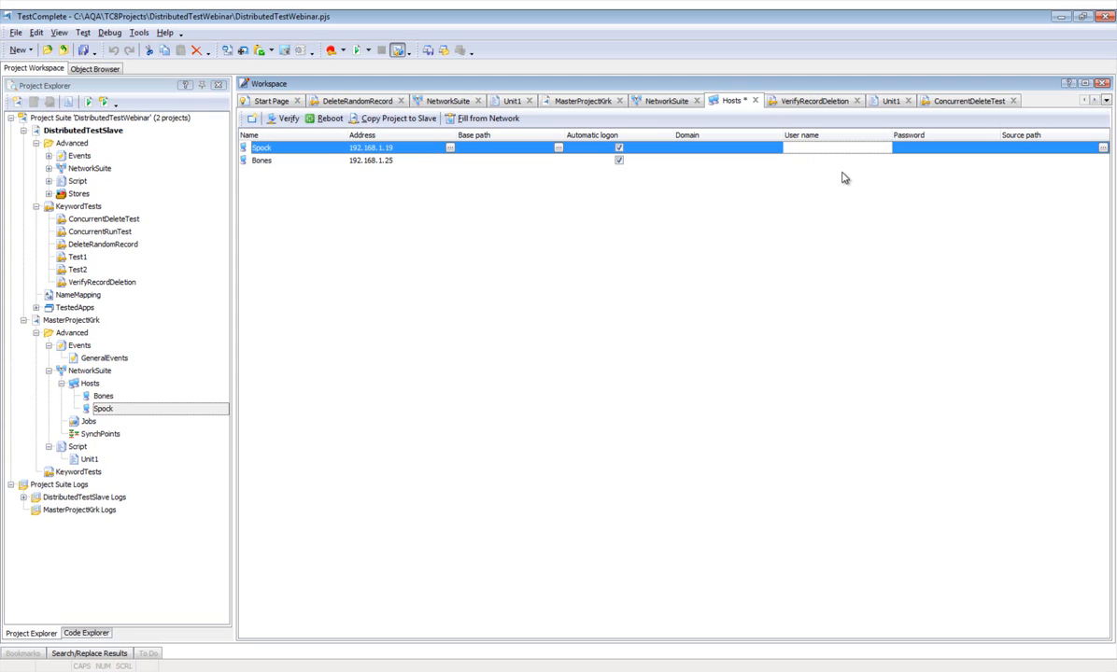
{"action": "type", "text": "nick"}
{"action": "left_click", "coordinate": [935, 149]}
{"action": "type", "text": "**********"}
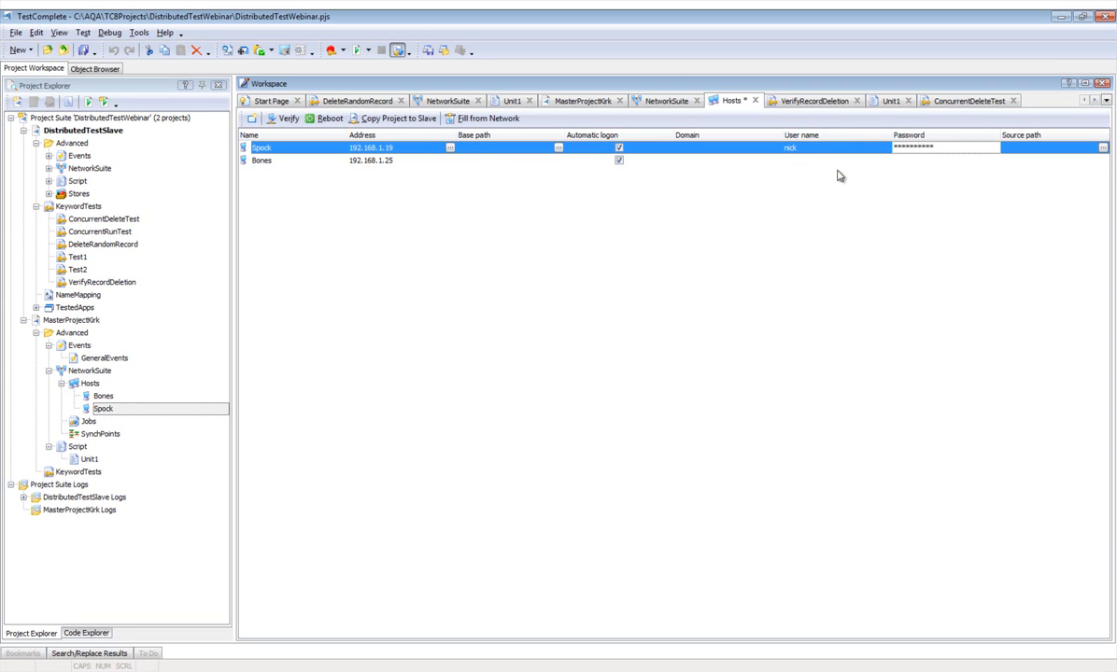
{"action": "left_click", "coordinate": [810, 161]}
{"action": "type", "text": "nick"}
{"action": "key", "text": "Tab"}
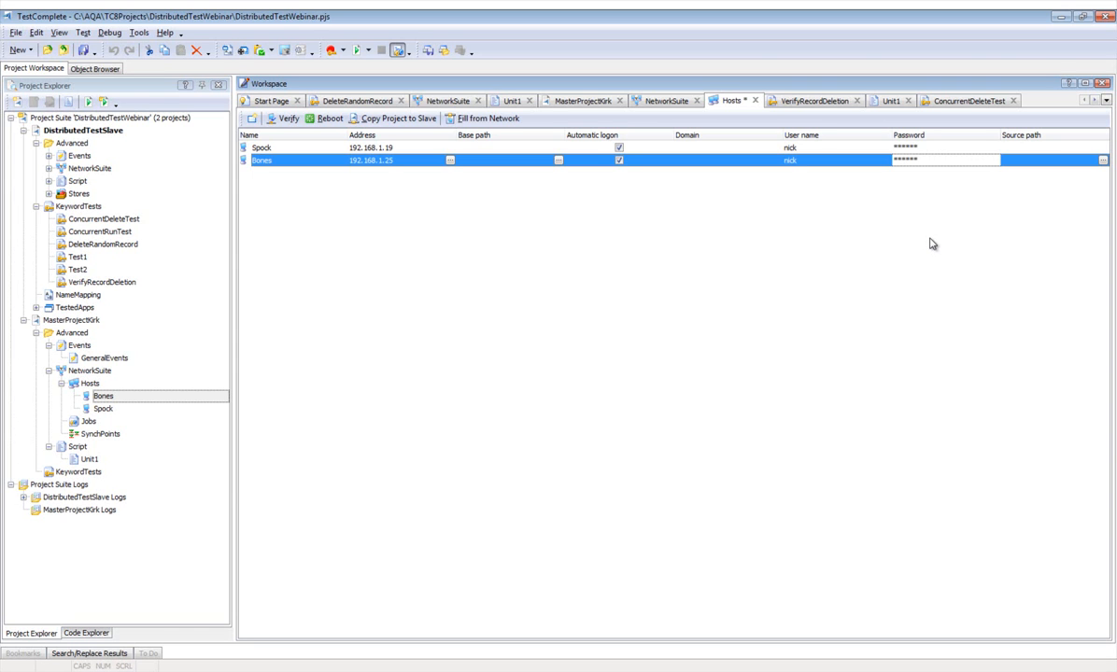
Verify the Spock host and the Bones host one after the other, dismissing each verification message.
{"action": "left_click", "coordinate": [262, 147]}
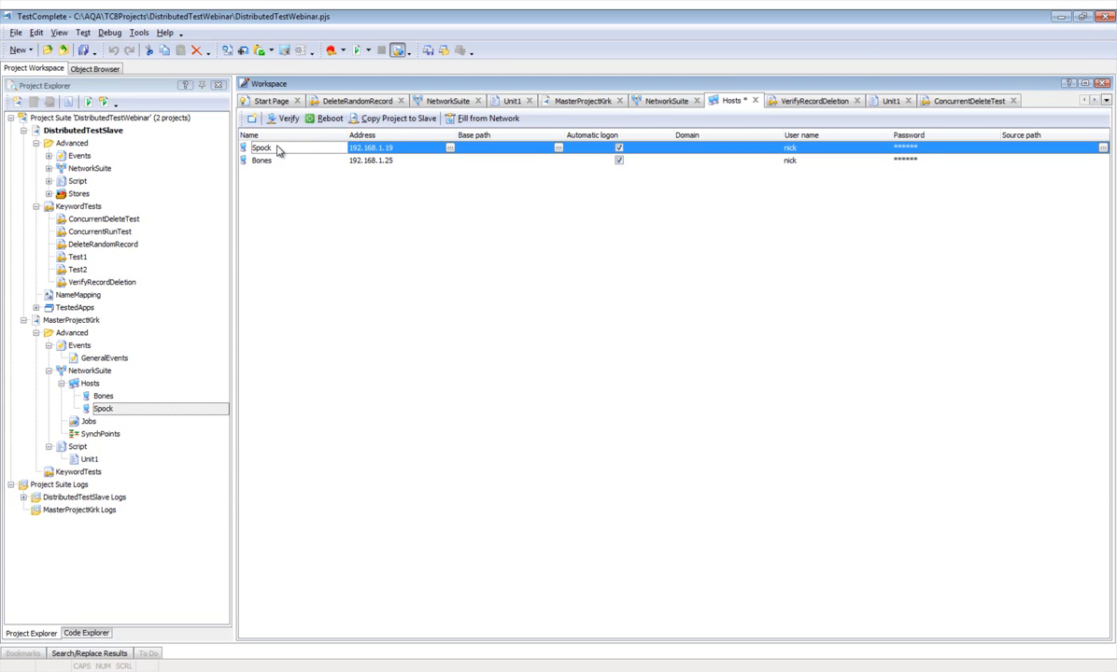
{"action": "left_click", "coordinate": [283, 120]}
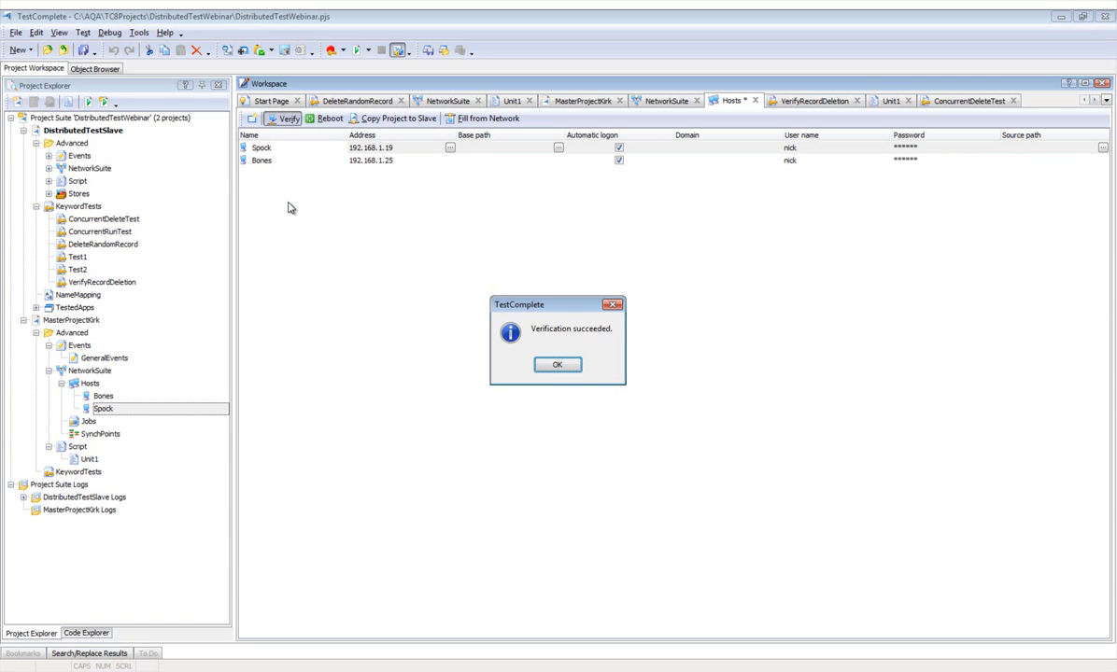
{"action": "left_click", "coordinate": [557, 364]}
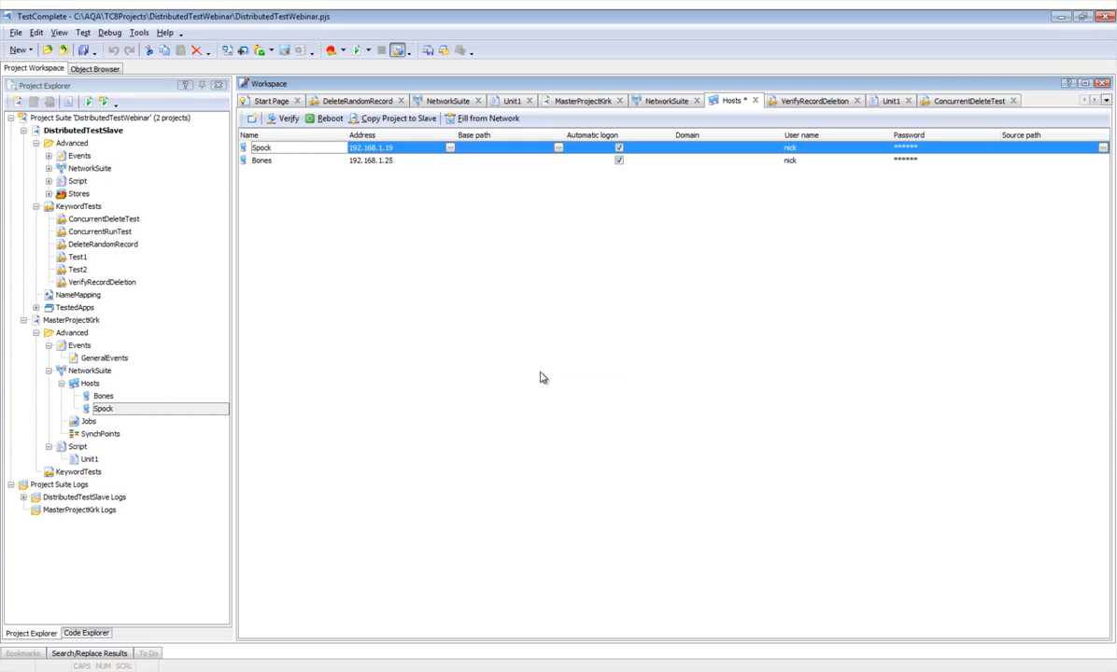
{"action": "left_click", "coordinate": [286, 161]}
{"action": "left_click", "coordinate": [285, 119]}
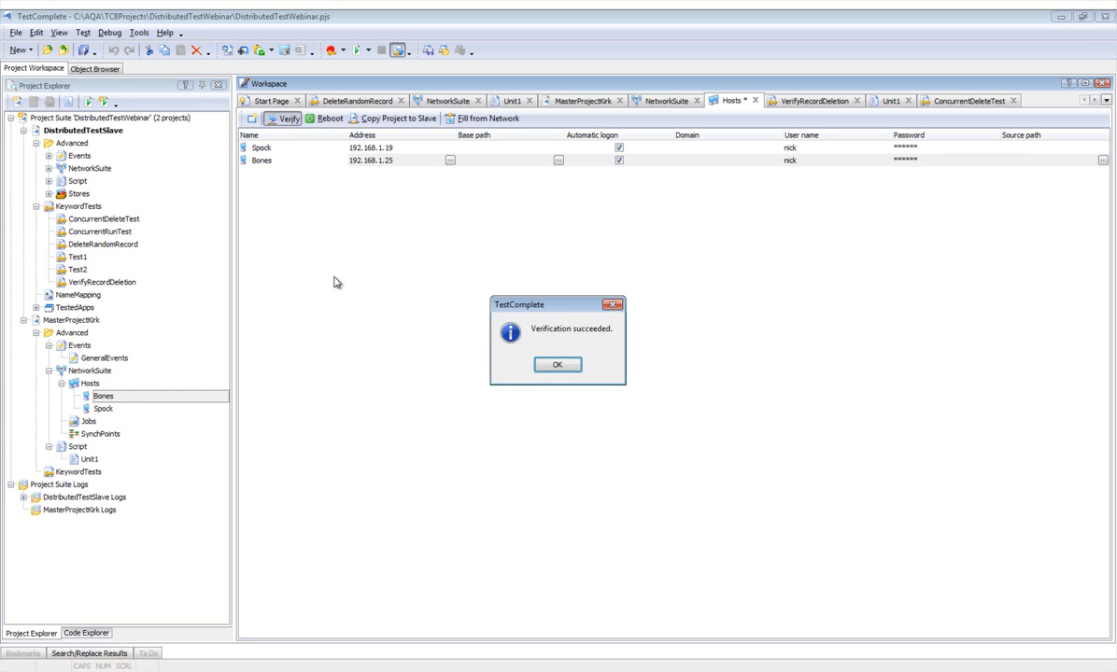
{"action": "left_click", "coordinate": [558, 367]}
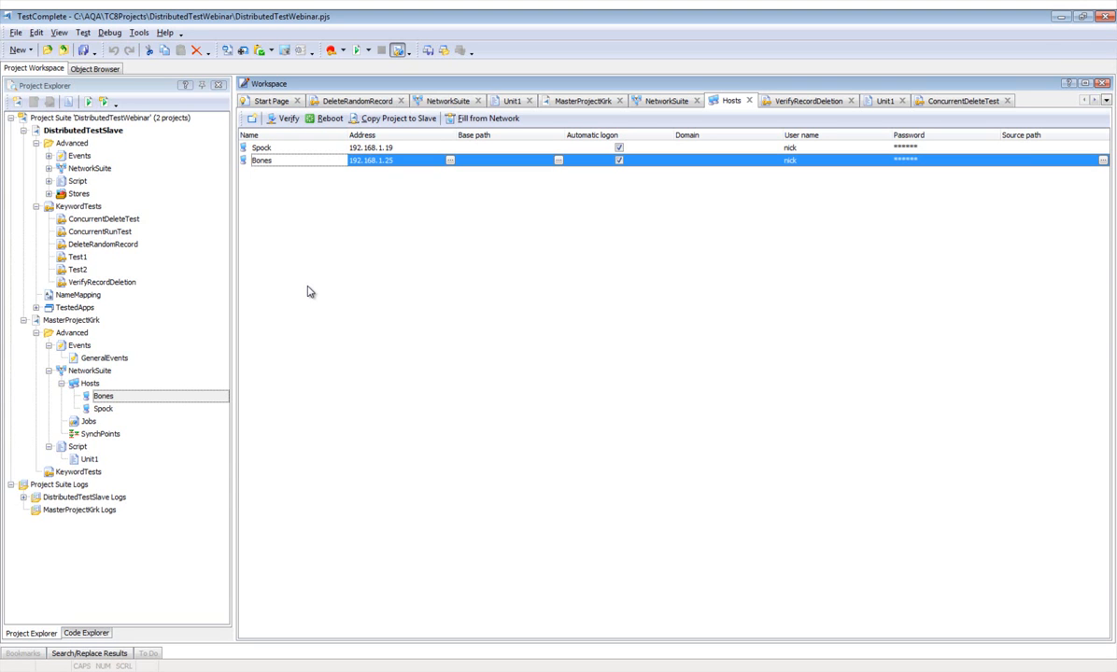
Create a job named DeleteAndVerifyRecord in MasterProjectKirk's network suite.
{"action": "left_click", "coordinate": [89, 422]}
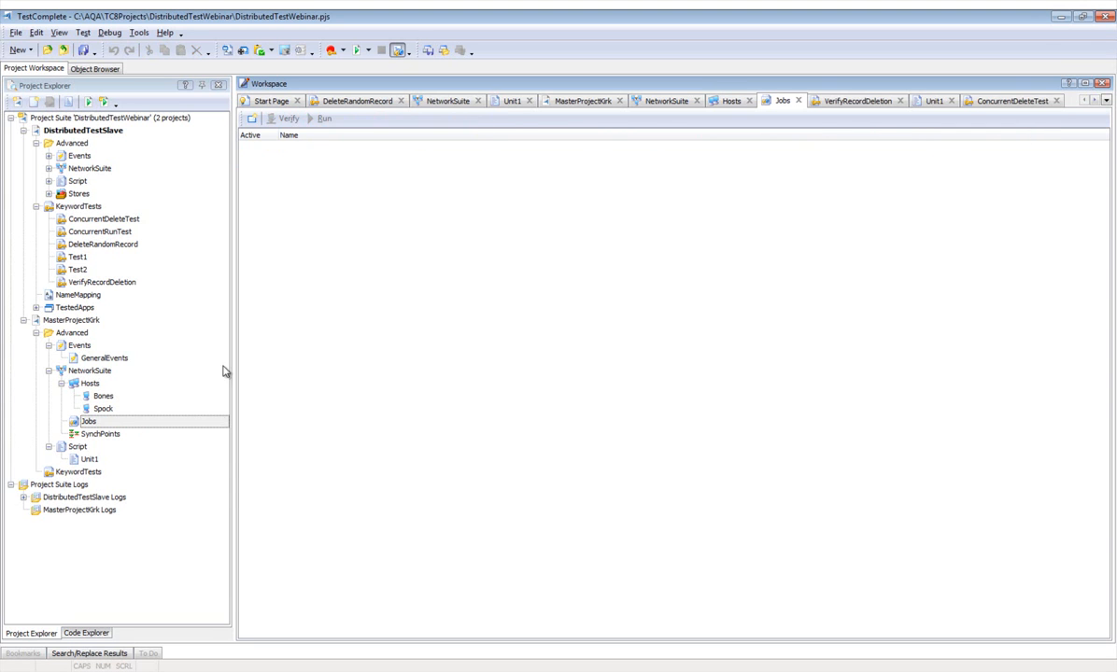
{"action": "right_click", "coordinate": [320, 237]}
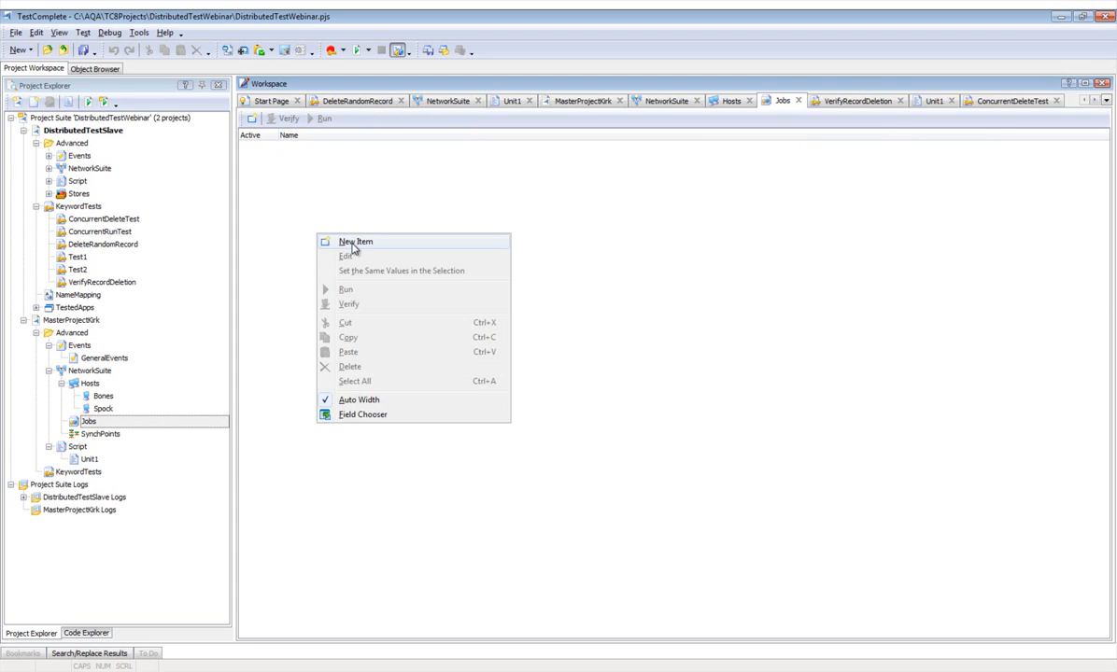
{"action": "left_click", "coordinate": [354, 245]}
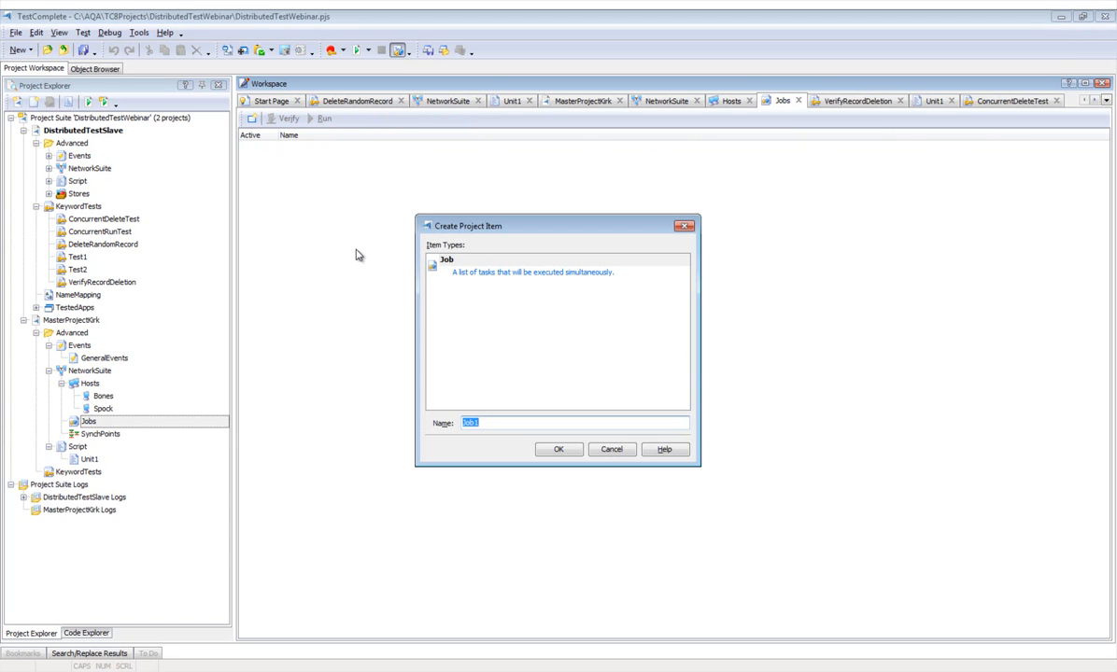
{"action": "type", "text": "DeleteAndVerifyRecord"}
{"action": "left_click", "coordinate": [558, 449]}
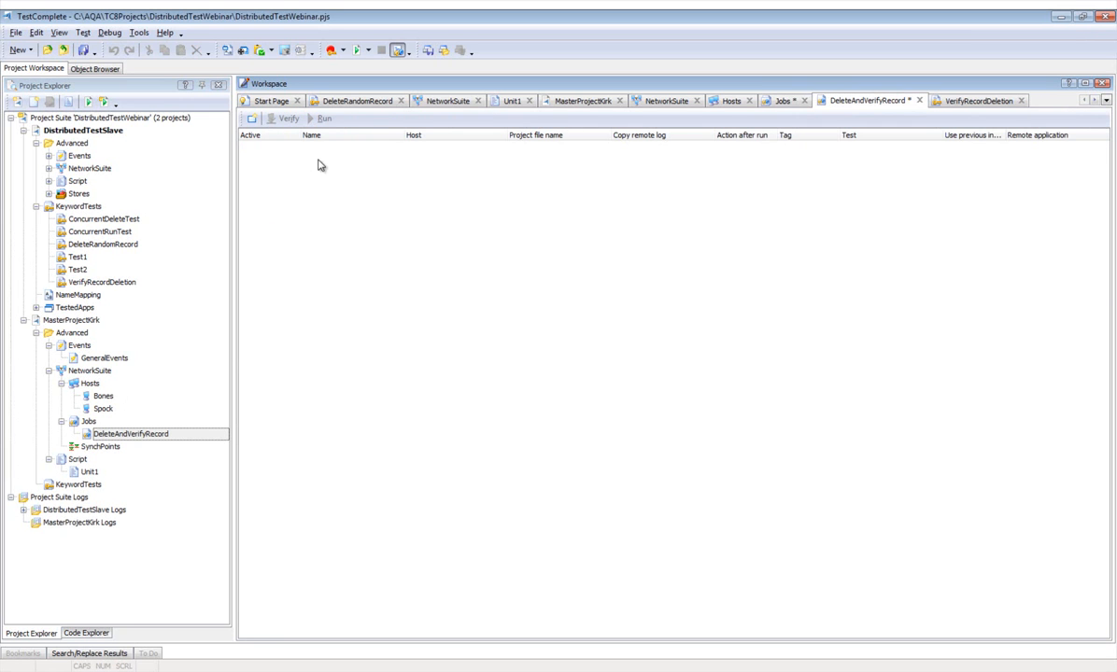
Add a task named DeleteRecord to the DeleteAndVerifyRecord job.
{"action": "right_click", "coordinate": [356, 225]}
{"action": "left_click", "coordinate": [378, 231]}
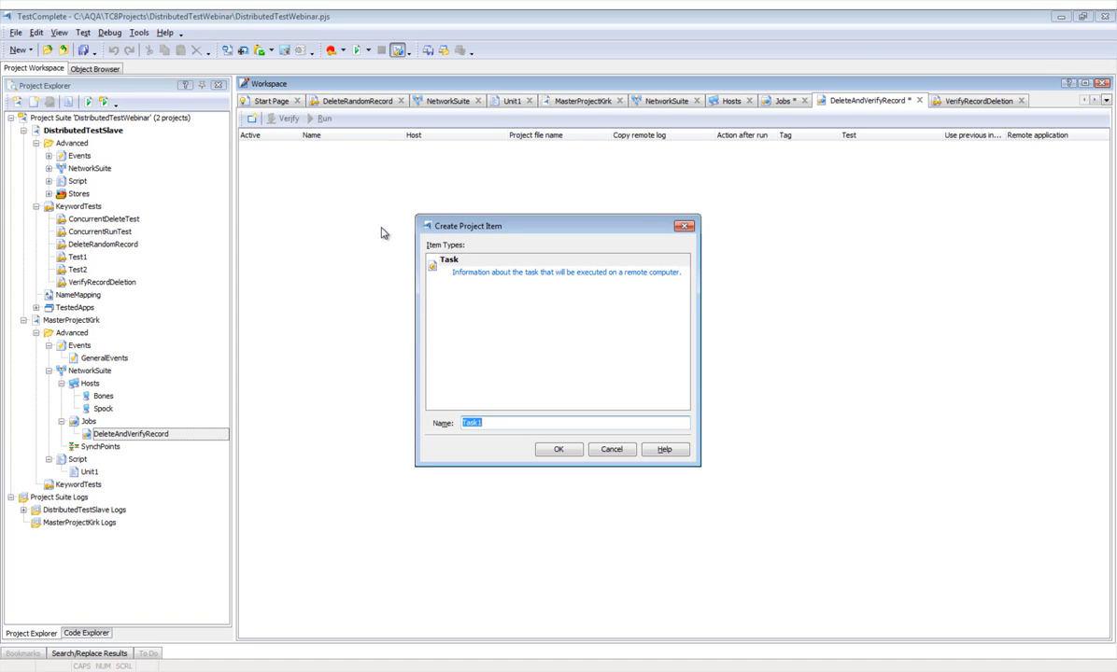
{"action": "type", "text": "DeleteRecord"}
{"action": "left_click", "coordinate": [560, 450]}
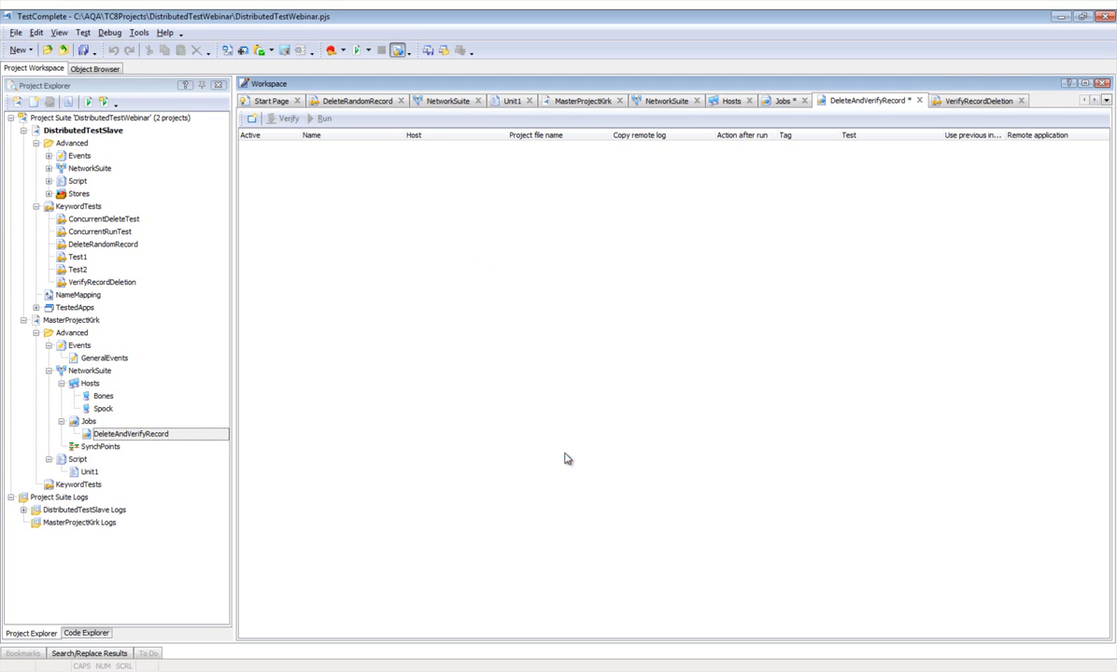
Add a second task named VerifyDeletion to the DeleteAndVerifyRecord job.
{"action": "right_click", "coordinate": [342, 186]}
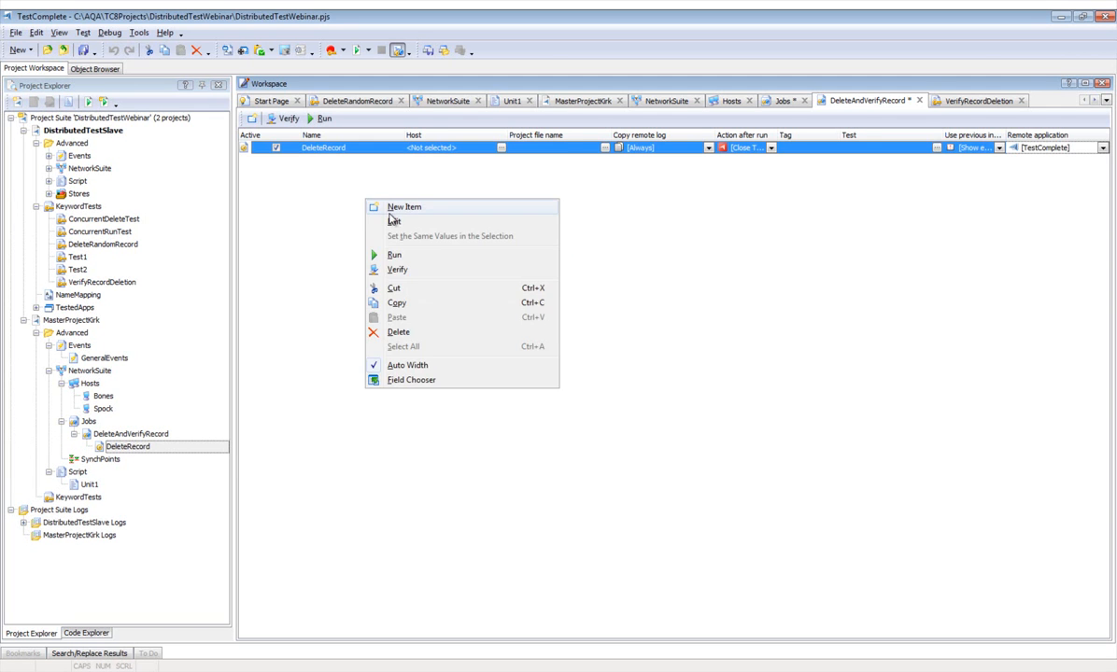
{"action": "left_click", "coordinate": [366, 199]}
{"action": "type", "text": "Verif"}
{"action": "key", "text": "BackSpace"}
{"action": "key", "text": "BackSpace"}
{"action": "key", "text": "BackSpace"}
{"action": "key", "text": "BackSpace"}
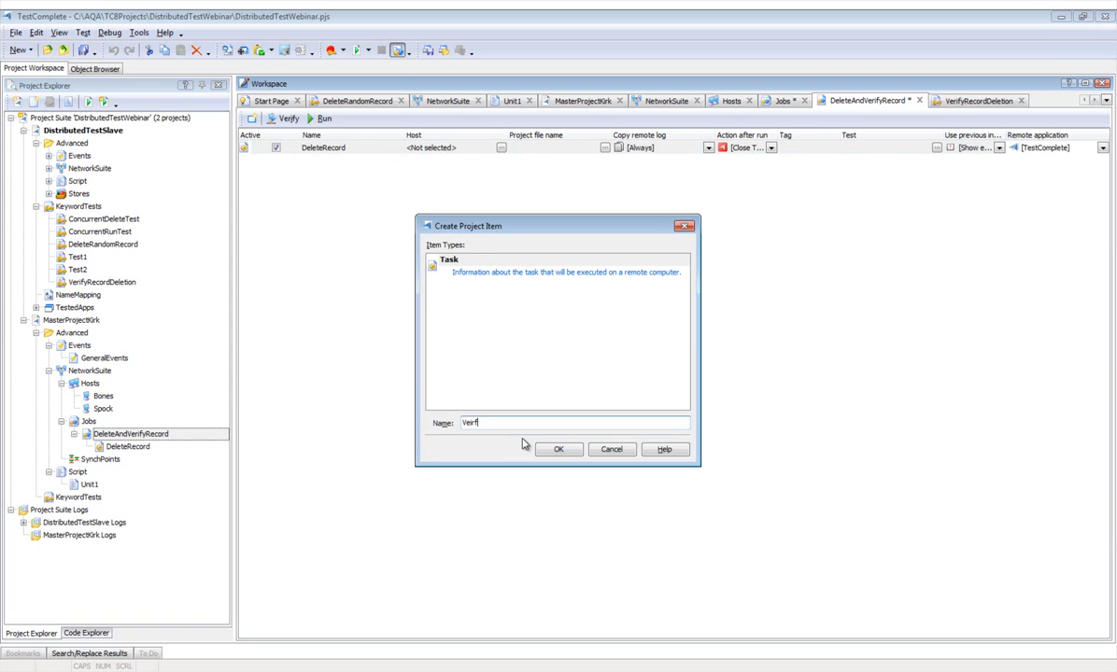
{"action": "type", "text": "erifyDeletion"}
{"action": "key", "text": "Return"}
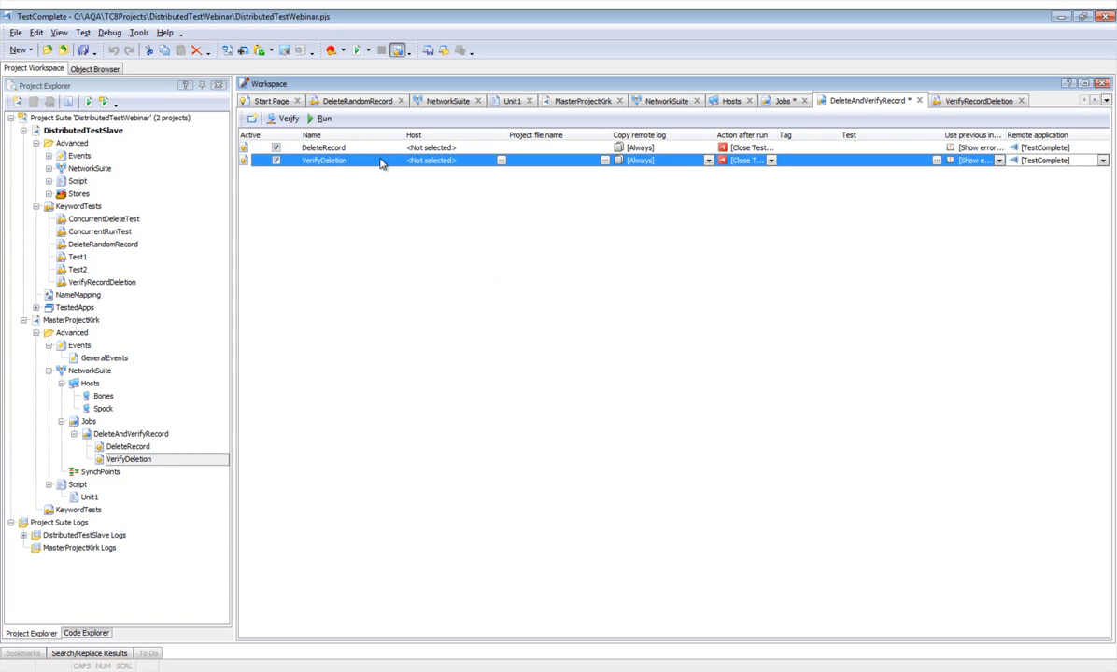
Assign the Spock host to the DeleteRecord task.
{"action": "left_click", "coordinate": [484, 151]}
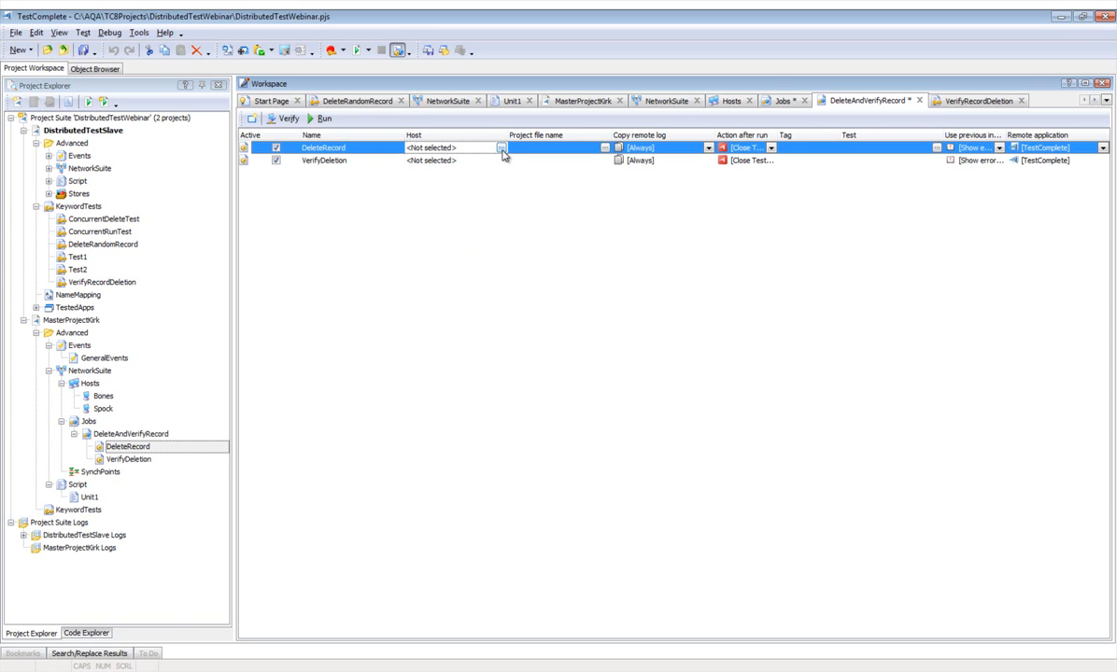
{"action": "left_click", "coordinate": [501, 148]}
{"action": "double_click", "coordinate": [538, 285]}
Set the DeleteRecord task's project file to DistributedTestSlave.mds on the remote C: drive and its Copy remote log option to Always.
{"action": "left_click", "coordinate": [604, 148]}
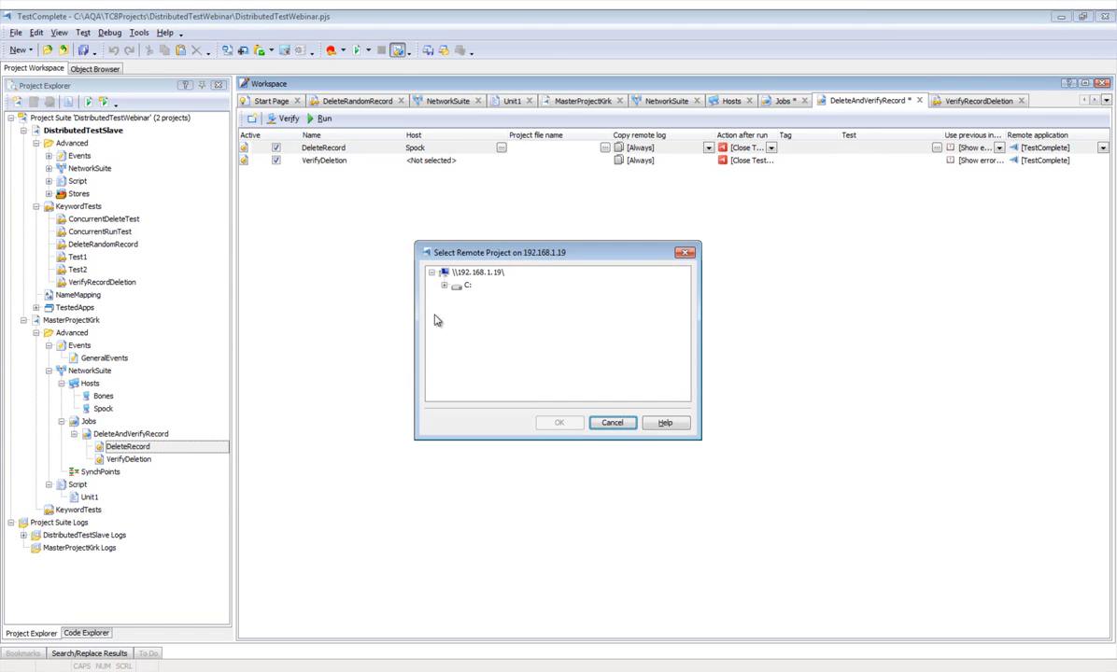
{"action": "double_click", "coordinate": [456, 286]}
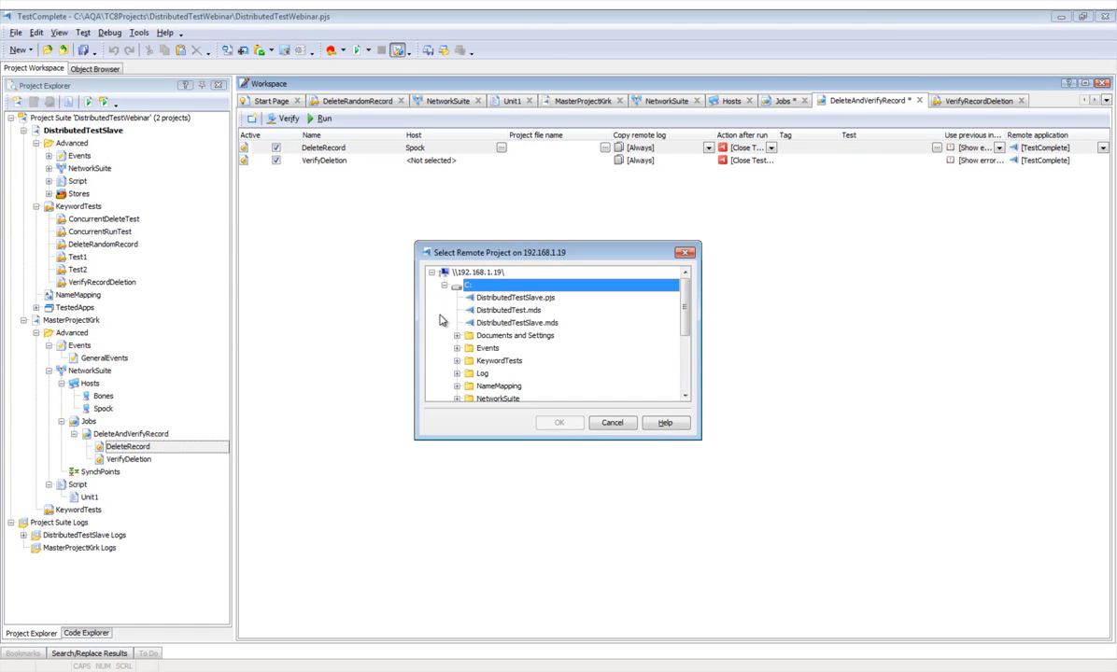
{"action": "left_click", "coordinate": [555, 323]}
{"action": "left_click", "coordinate": [572, 431]}
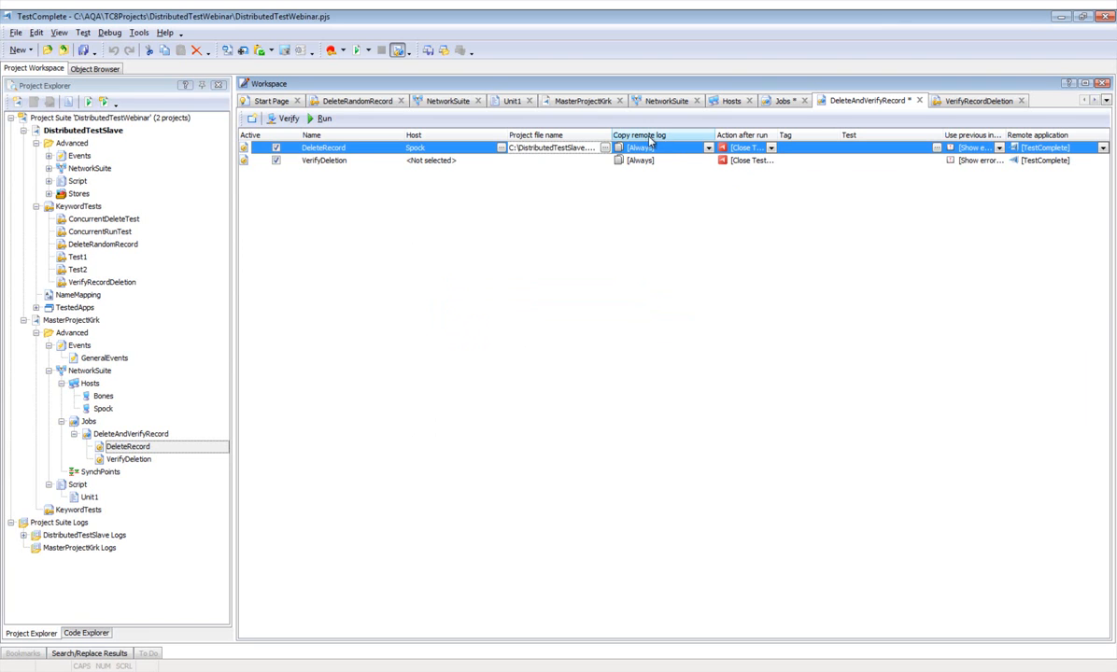
{"action": "left_click", "coordinate": [707, 150]}
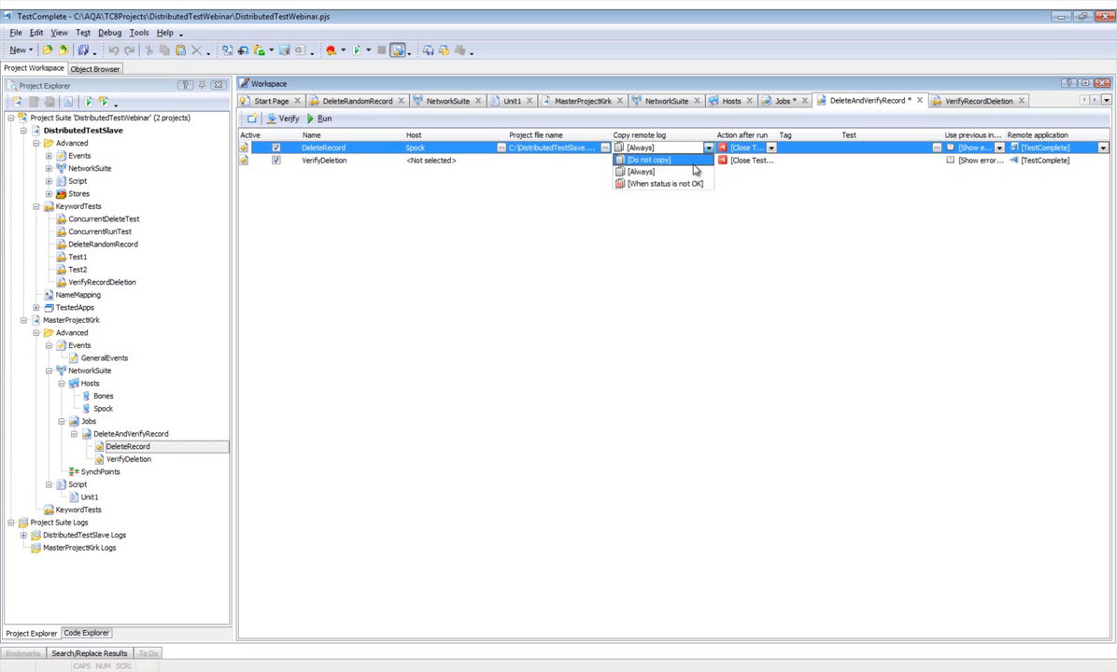
{"action": "left_click", "coordinate": [693, 173]}
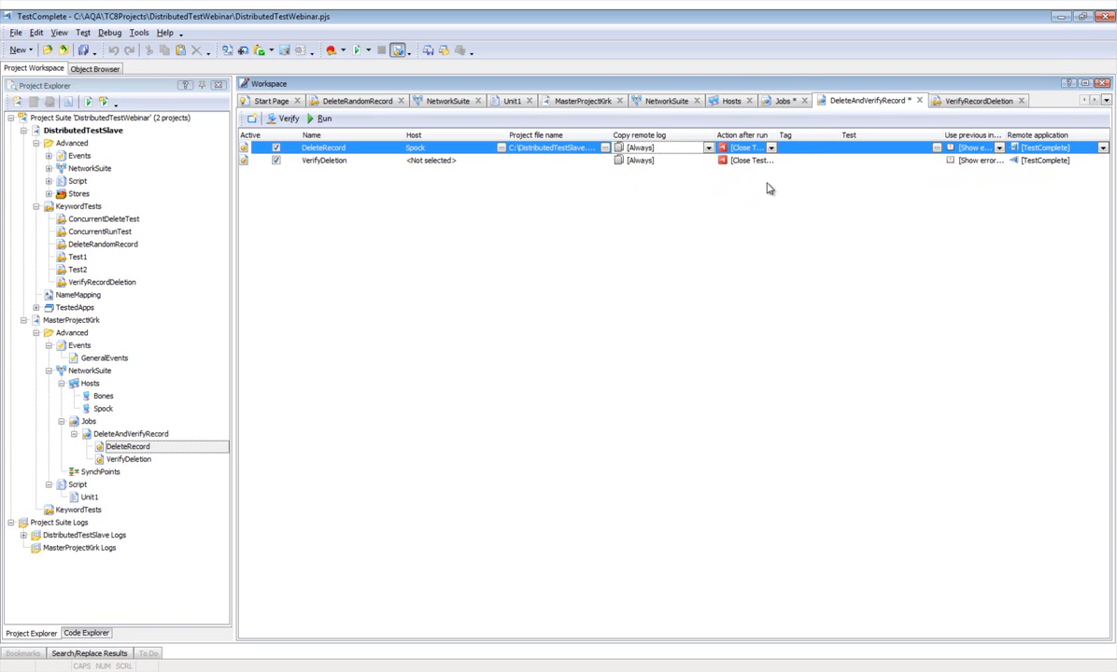
Set the DeleteRecord task's action after run to Close TestComplete.
{"action": "left_click_drag", "start_coordinate": [805, 134], "coordinate": [807, 134]}
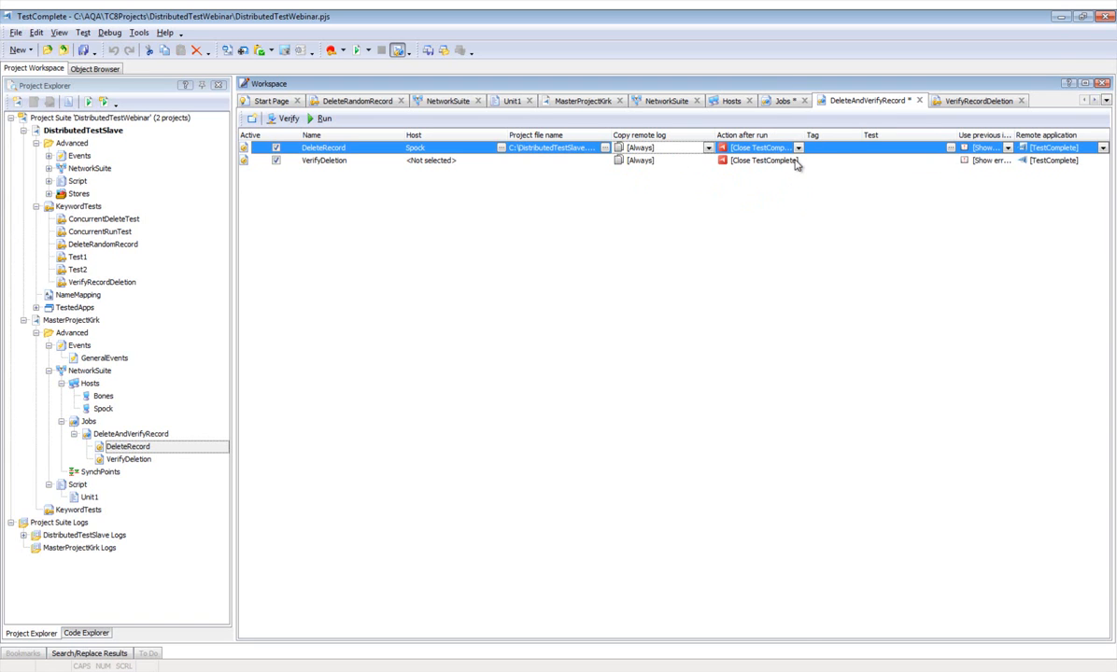
{"action": "left_click", "coordinate": [799, 149]}
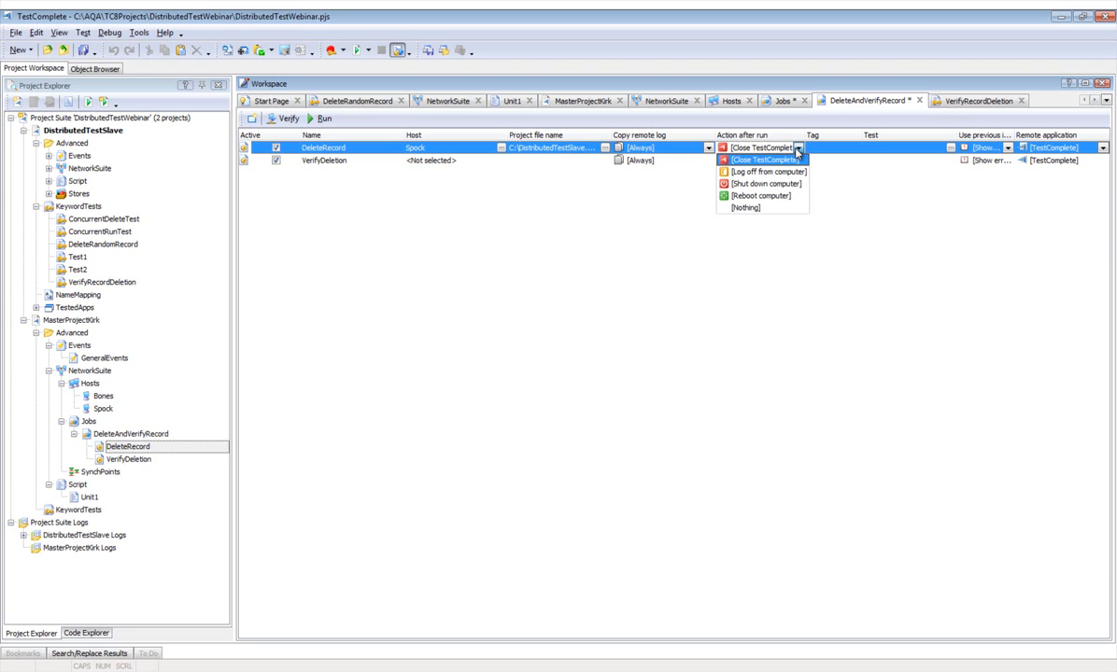
{"action": "left_click", "coordinate": [777, 162]}
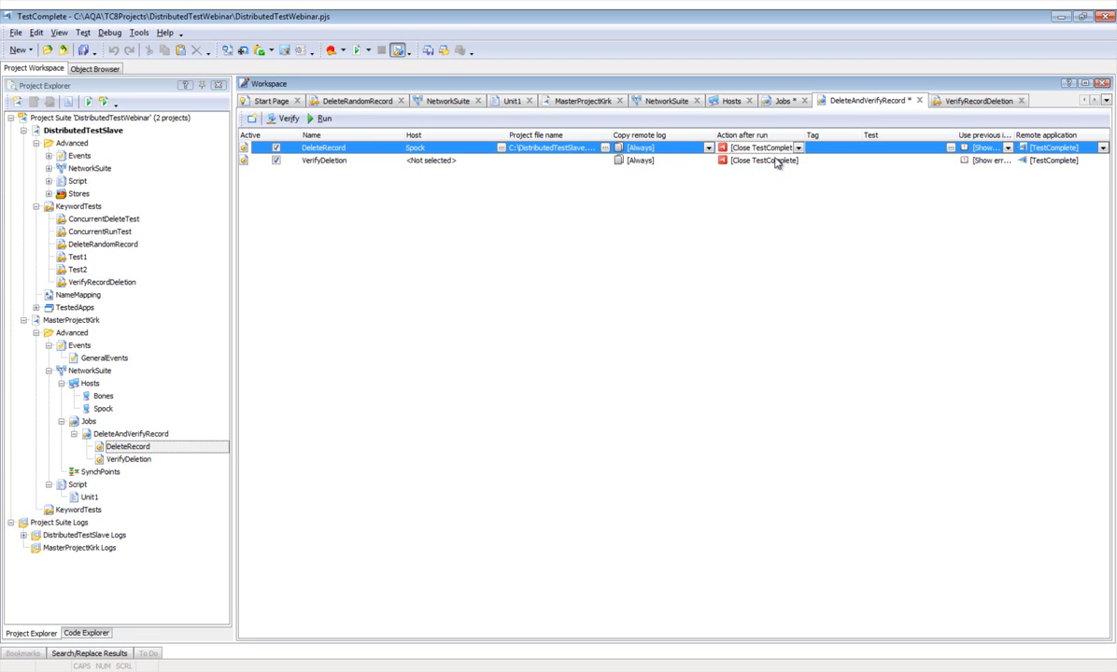
Assign the DeleteRandomRecord keyword test from DistributedTestSlave to the DeleteRecord task and set its remote application to TestExecute.
{"action": "left_click", "coordinate": [831, 149]}
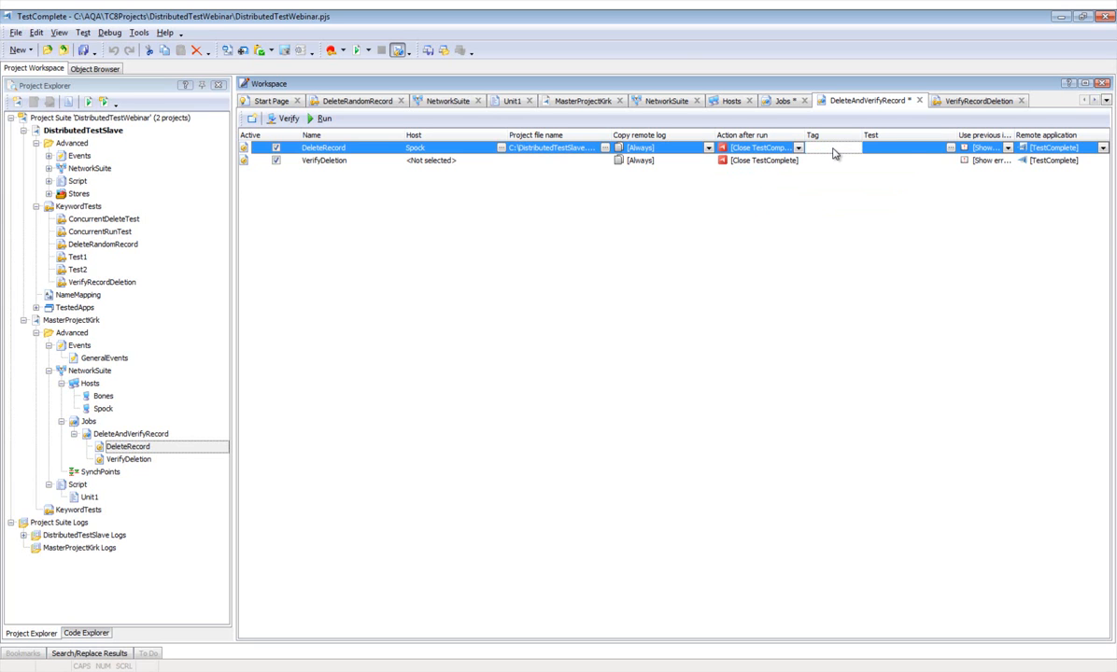
{"action": "left_click", "coordinate": [950, 148]}
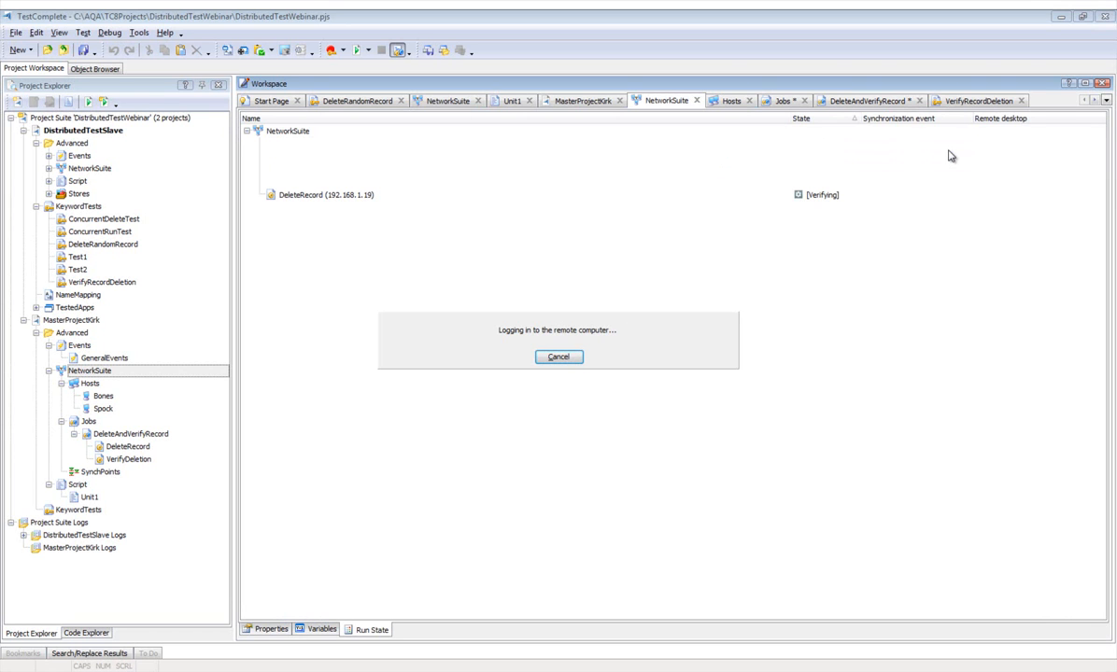
{"action": "left_click", "coordinate": [445, 285]}
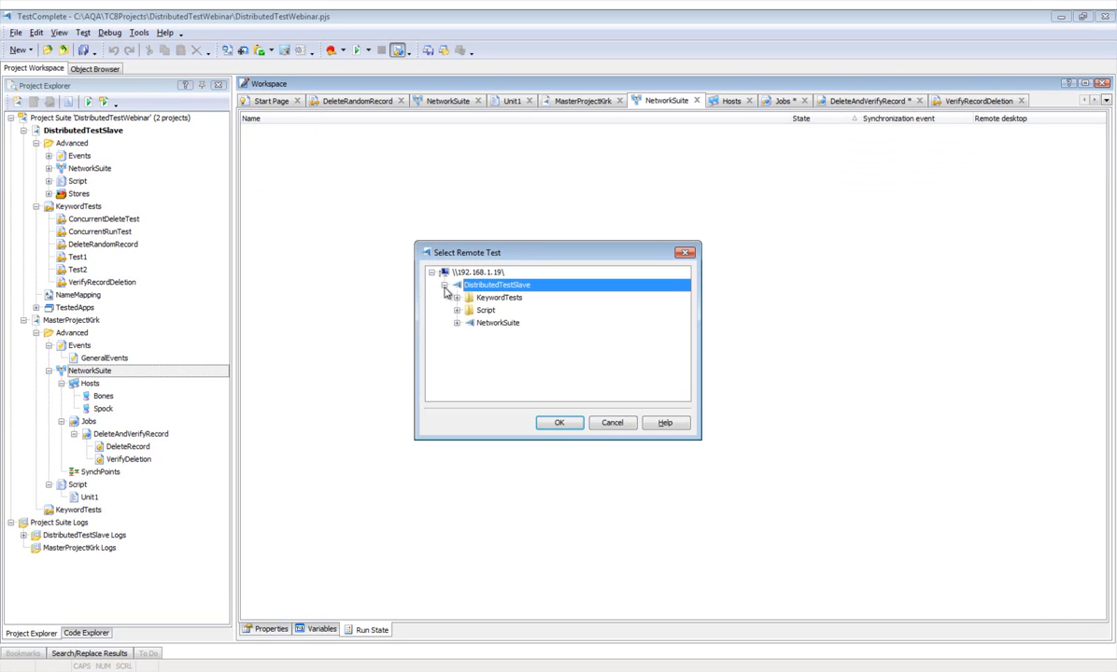
{"action": "left_click", "coordinate": [455, 297]}
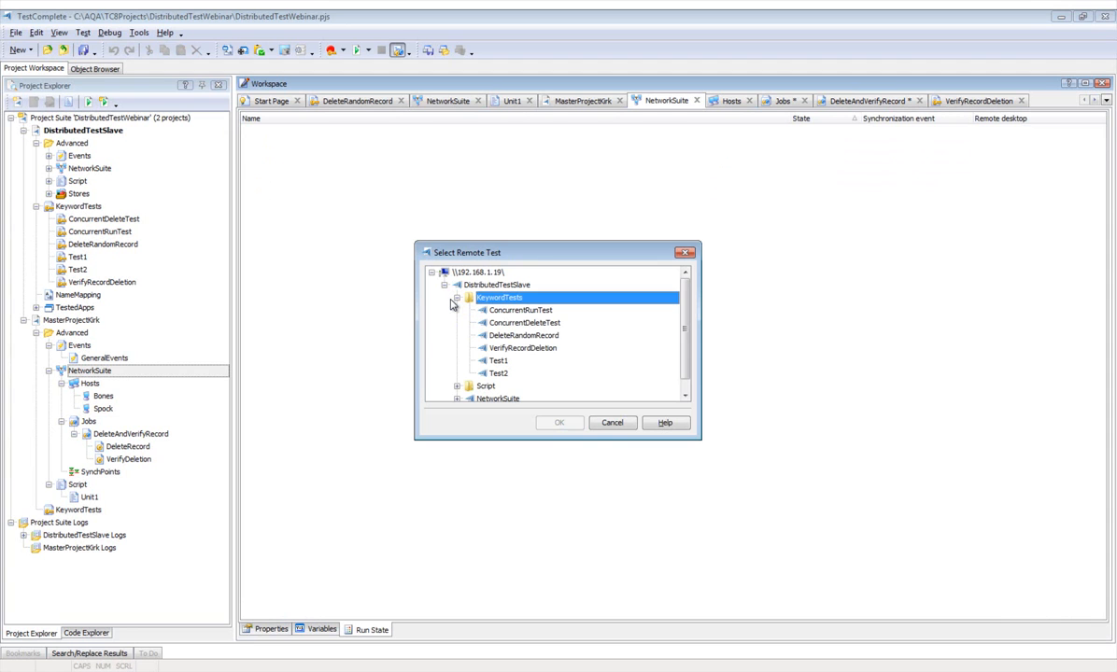
{"action": "left_click", "coordinate": [532, 335]}
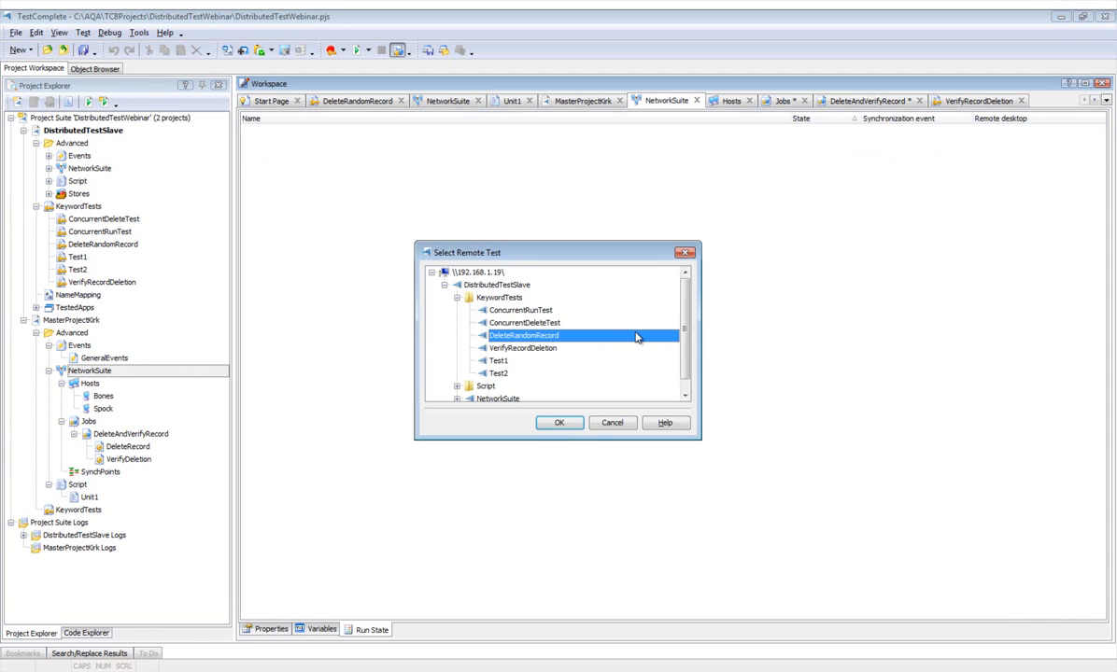
{"action": "left_click", "coordinate": [562, 426]}
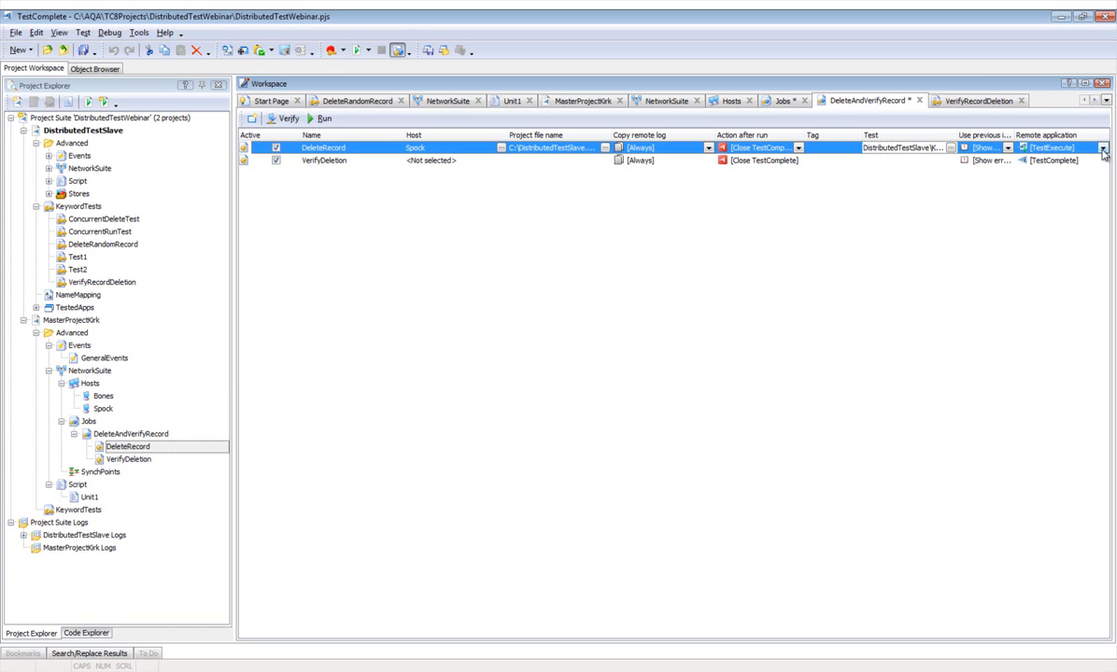
Assign the Bones host to the VerifyDeletion task and choose its slave project file in C:\DistributedTest.
{"action": "left_click", "coordinate": [441, 161]}
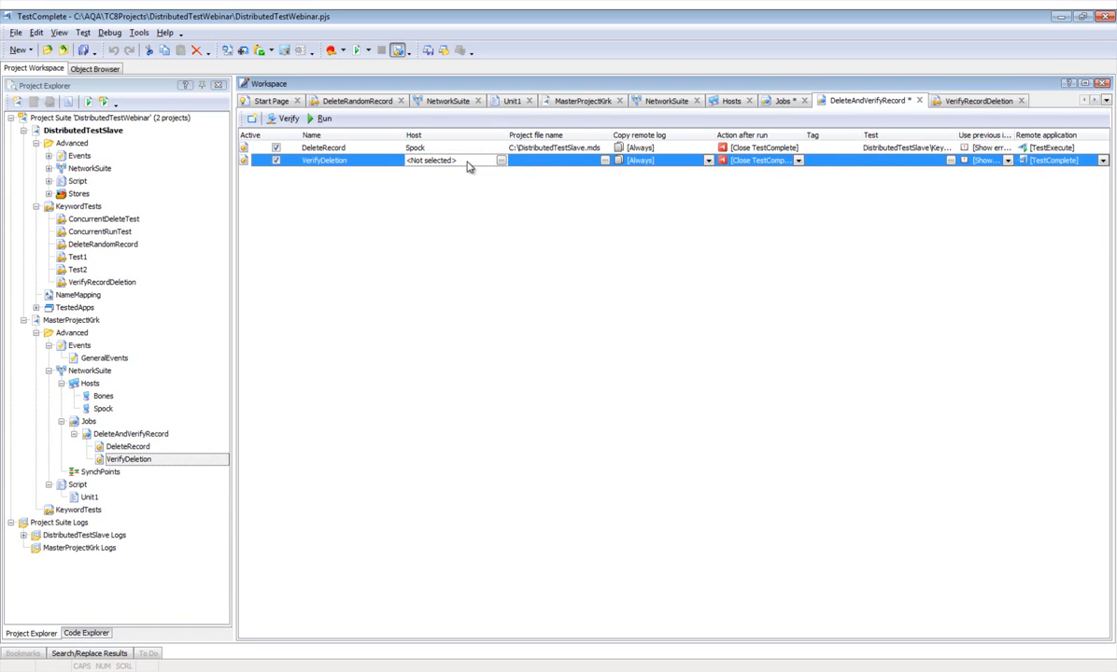
{"action": "left_click", "coordinate": [501, 161]}
{"action": "left_click", "coordinate": [518, 279]}
{"action": "left_click", "coordinate": [521, 270]}
{"action": "double_click", "coordinate": [521, 270]}
{"action": "left_click", "coordinate": [605, 160]}
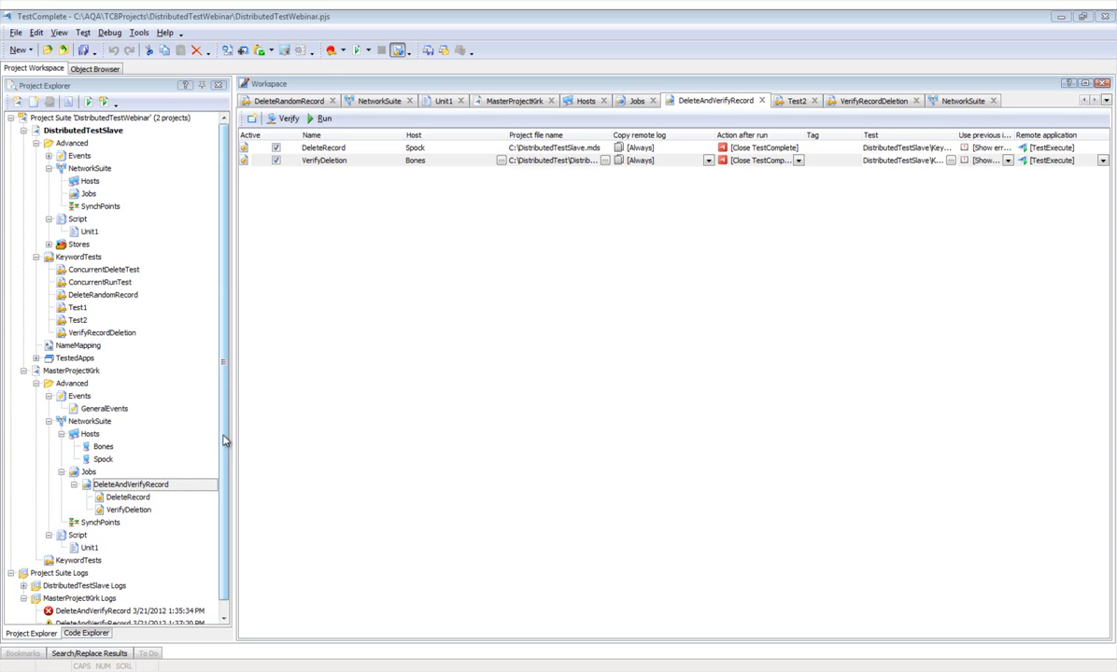
Add a temporary String variable named strCustomerName to MasterProjectKirk's NetworkSuite and save the changes.
{"action": "double_click", "coordinate": [89, 423]}
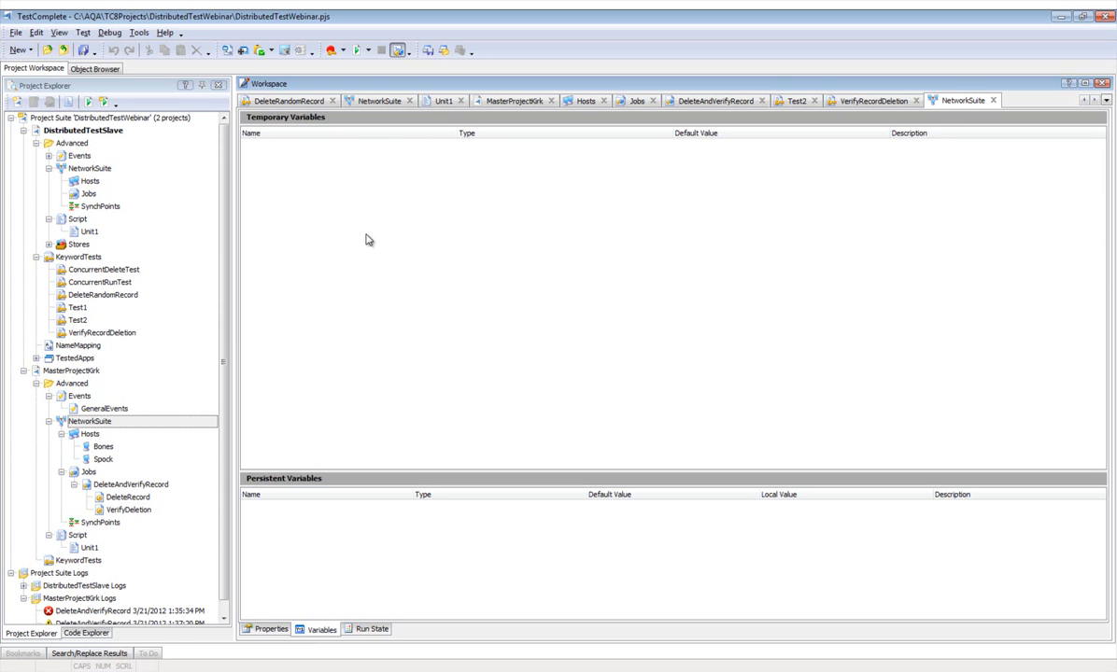
{"action": "right_click", "coordinate": [315, 187]}
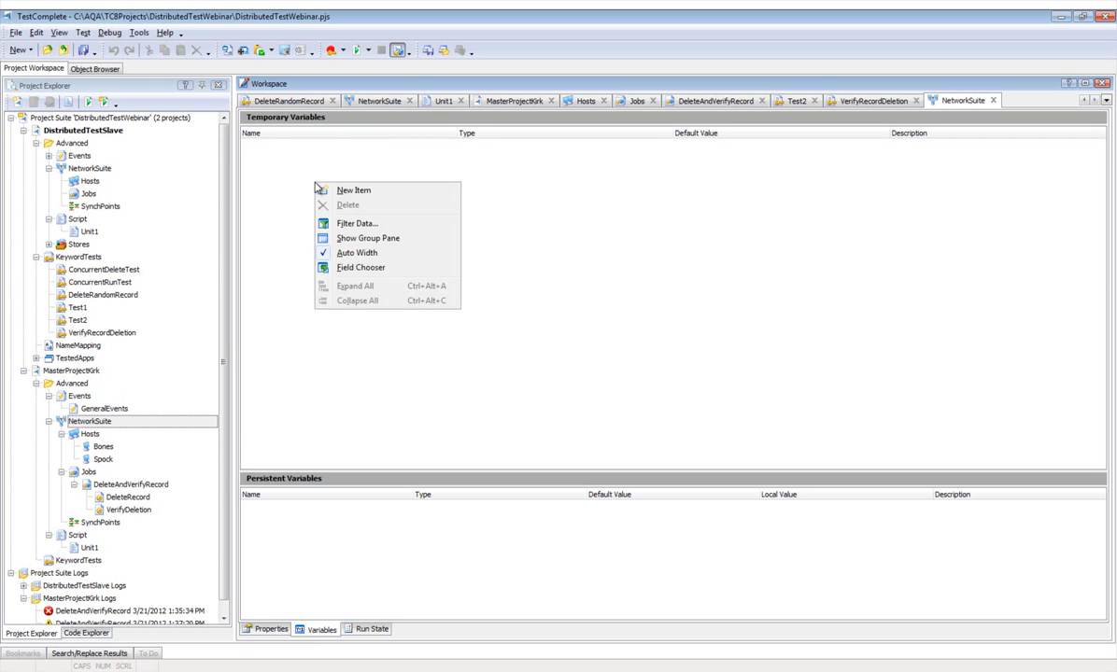
{"action": "left_click", "coordinate": [338, 188]}
{"action": "type", "text": "strC"}
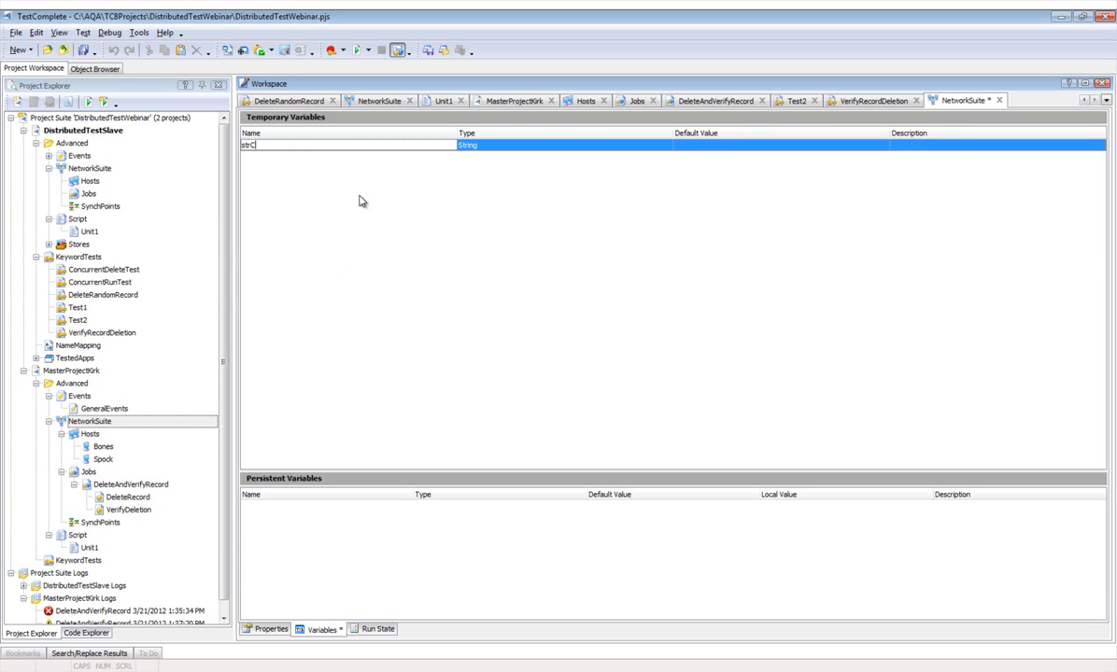
{"action": "type", "text": "ustomerName"}
{"action": "left_click", "coordinate": [83, 51]}
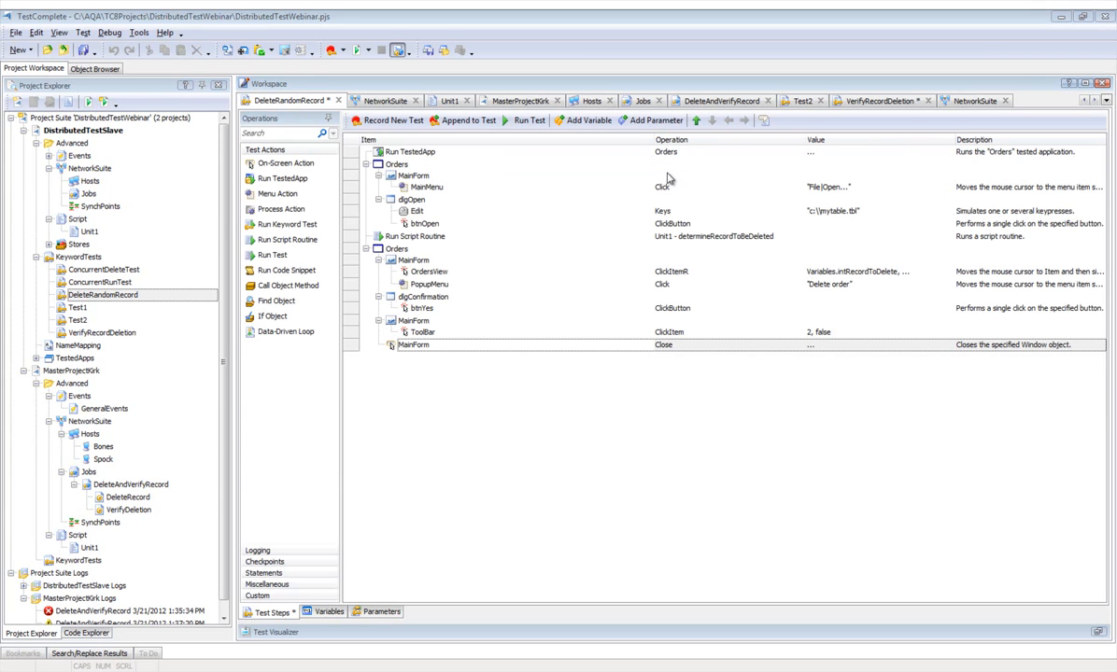
Examine the DeleteRandomRecord test's steps and how the determineRecordToBeDeleted routine in Unit1 assigns NetworkSuite.Variables.strCustomerName.
{"action": "left_click", "coordinate": [809, 188]}
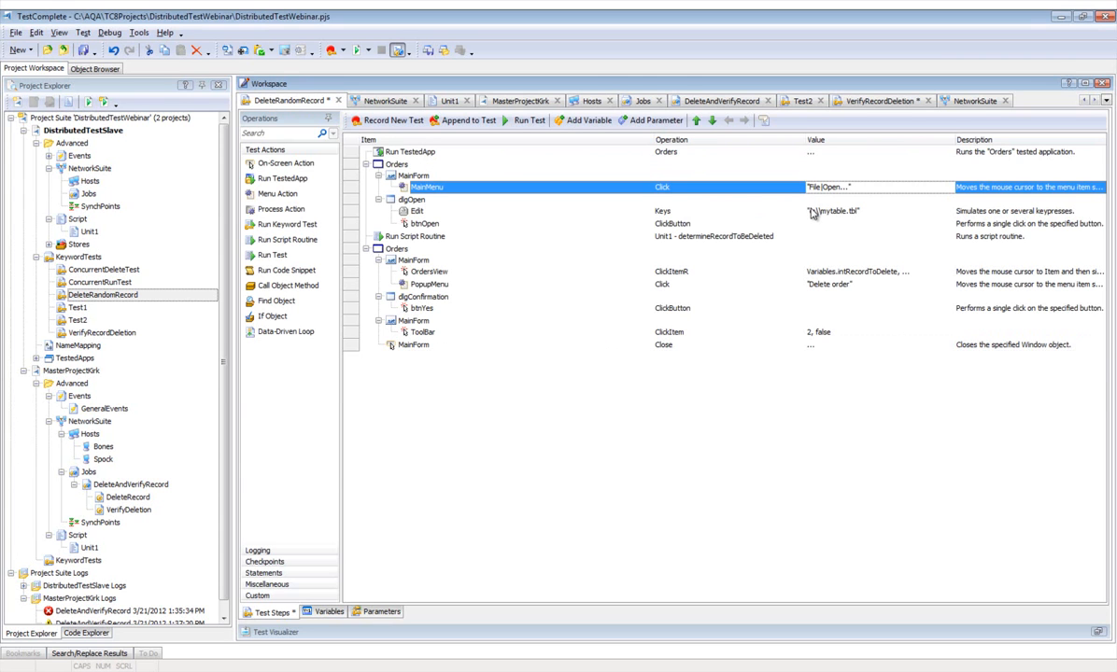
{"action": "left_click", "coordinate": [757, 206]}
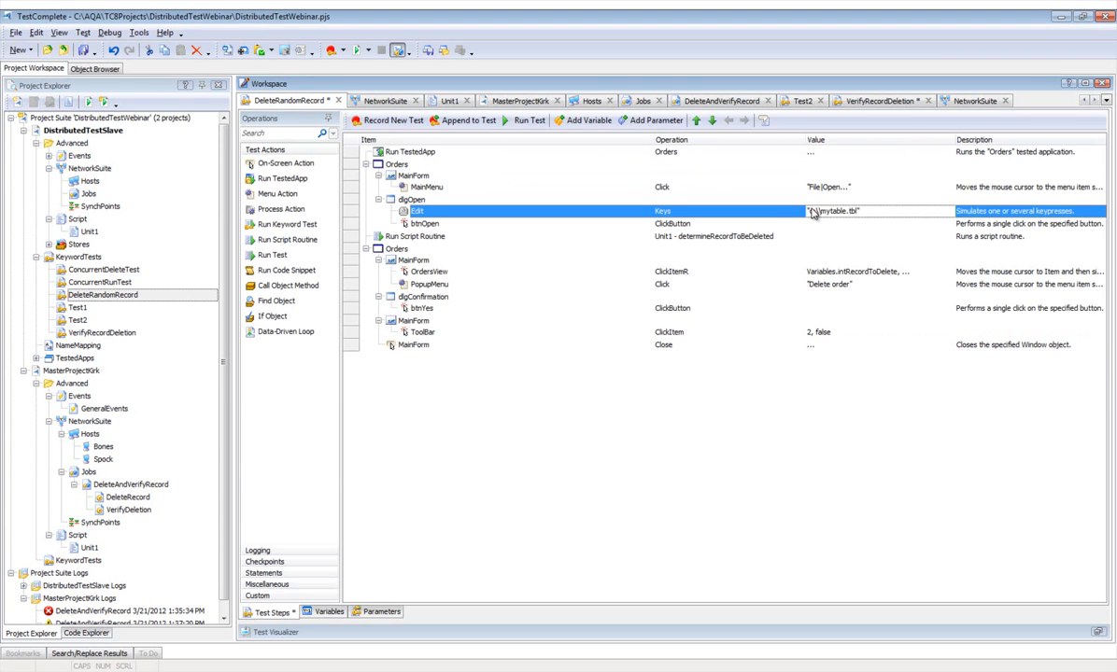
{"action": "left_click", "coordinate": [682, 240]}
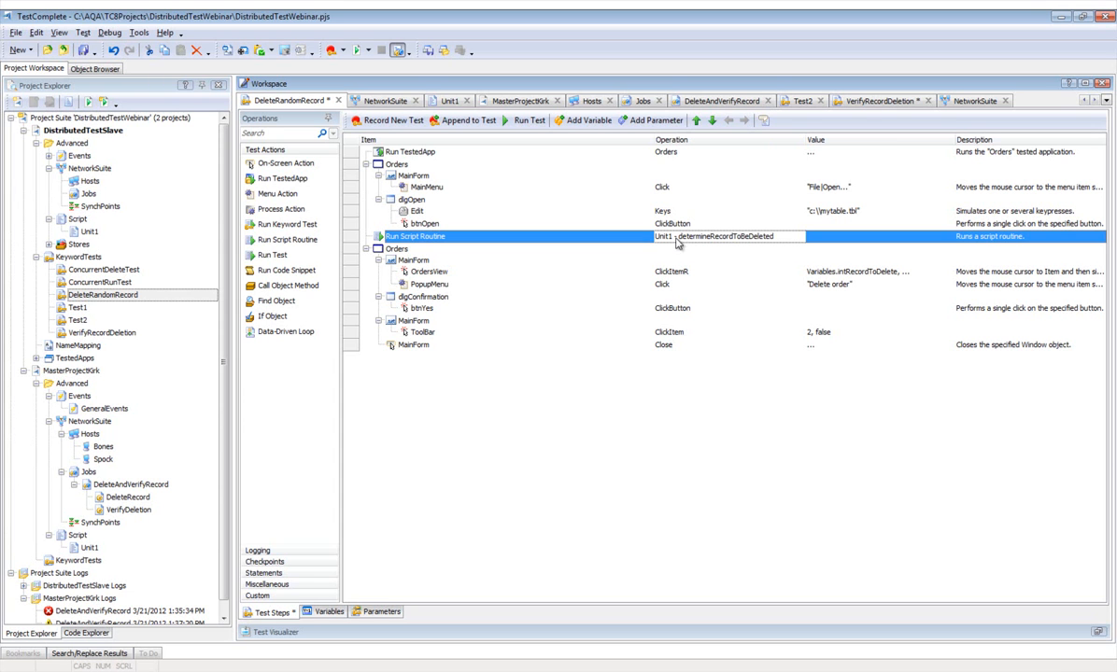
{"action": "double_click", "coordinate": [93, 231]}
{"action": "left_click", "coordinate": [428, 193]}
{"action": "scroll", "coordinate": [482, 166], "scroll_direction": "up", "scroll_amount": 3}
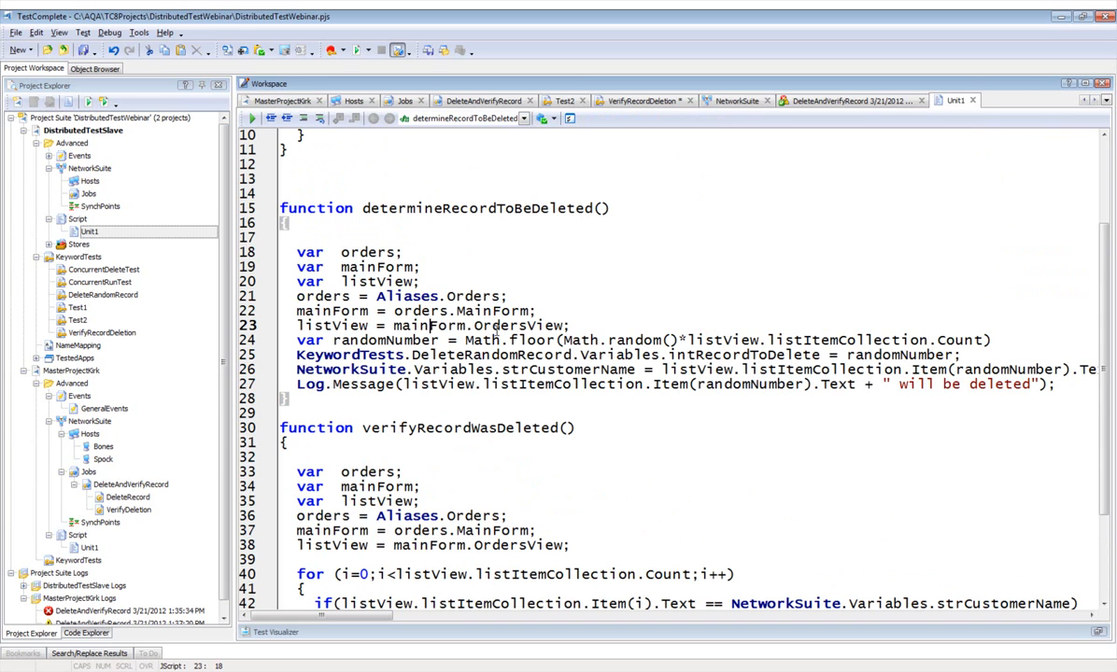
{"action": "left_click", "coordinate": [297, 369]}
{"action": "left_click_drag", "start_coordinate": [298, 370], "coordinate": [639, 370]}
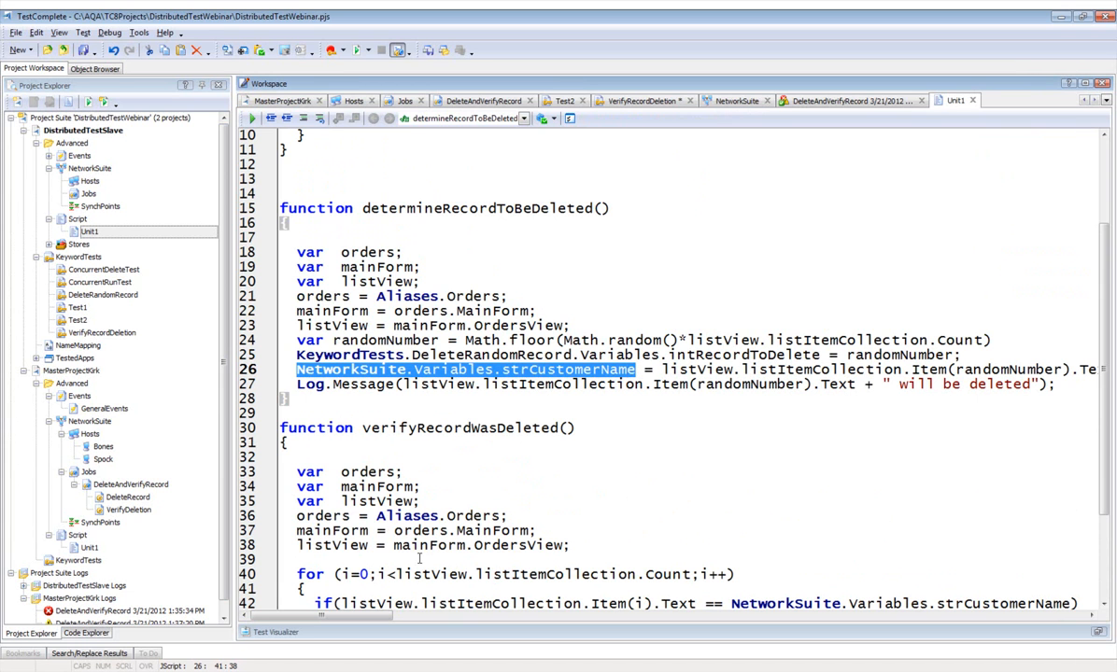
{"action": "left_click_drag", "start_coordinate": [362, 616], "coordinate": [390, 618]}
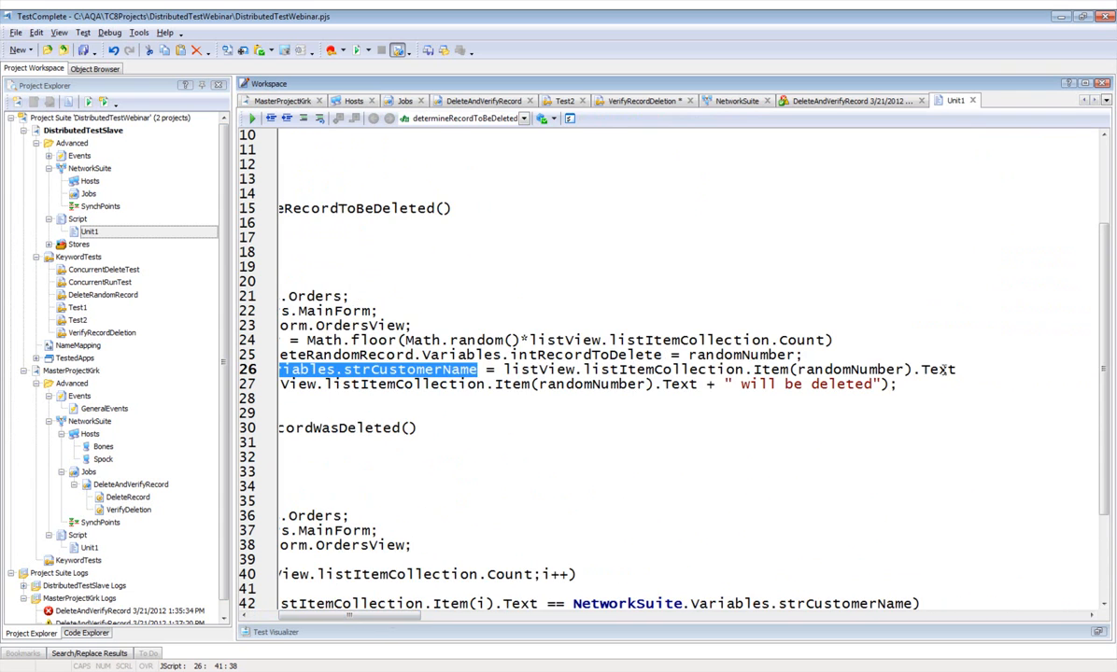
{"action": "left_click_drag", "start_coordinate": [957, 370], "coordinate": [505, 370]}
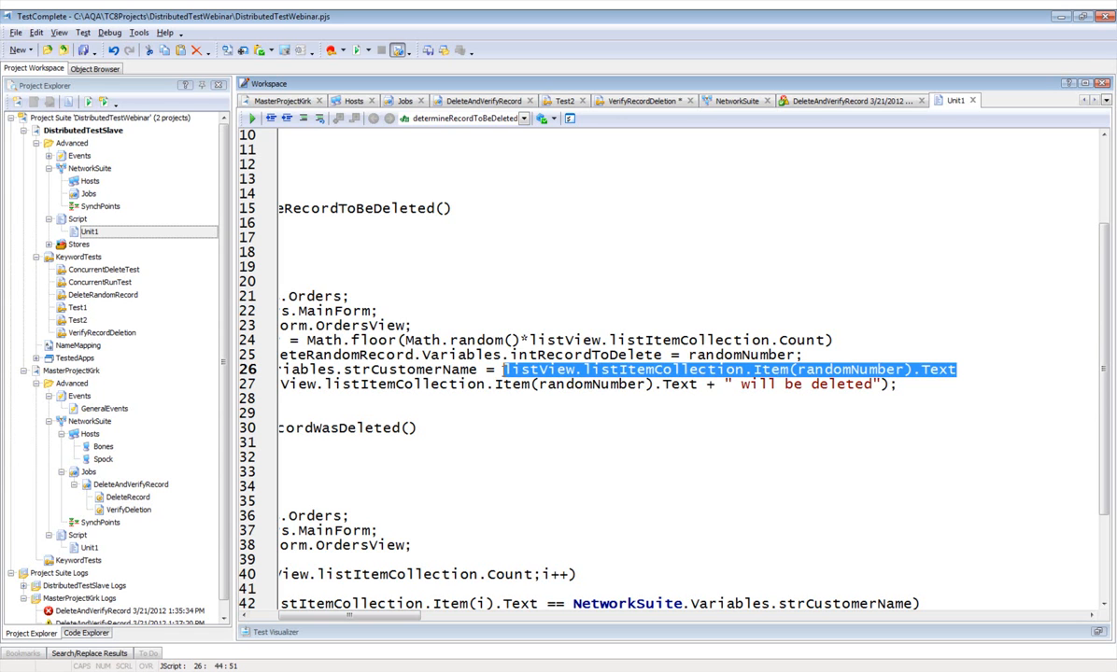
{"action": "left_click", "coordinate": [478, 370]}
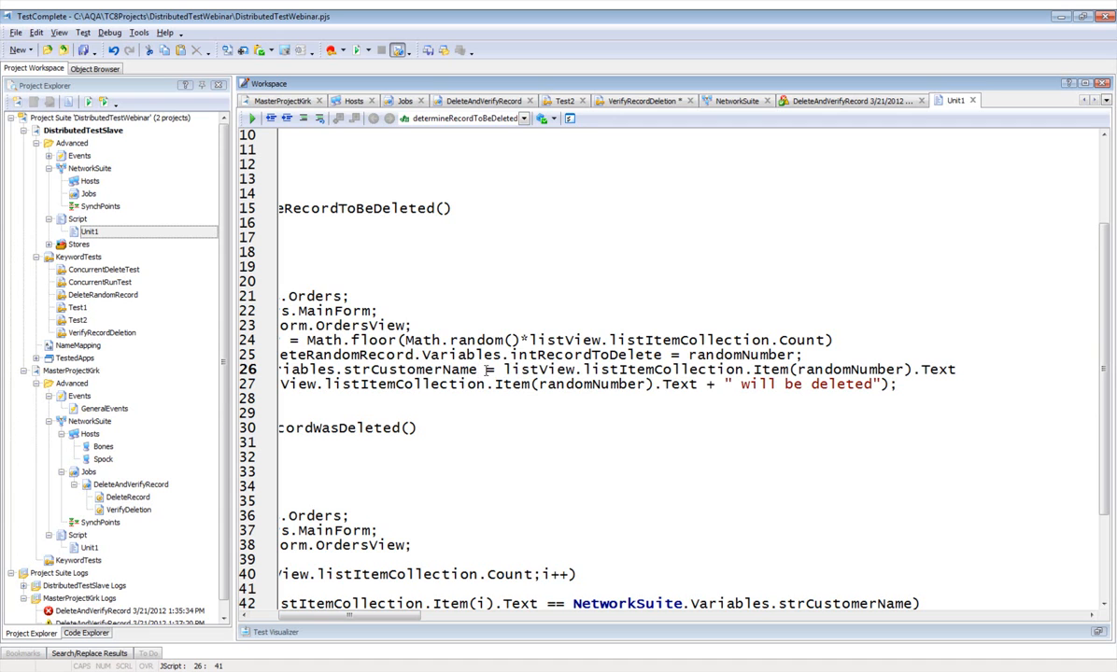
{"action": "double_click", "coordinate": [452, 370]}
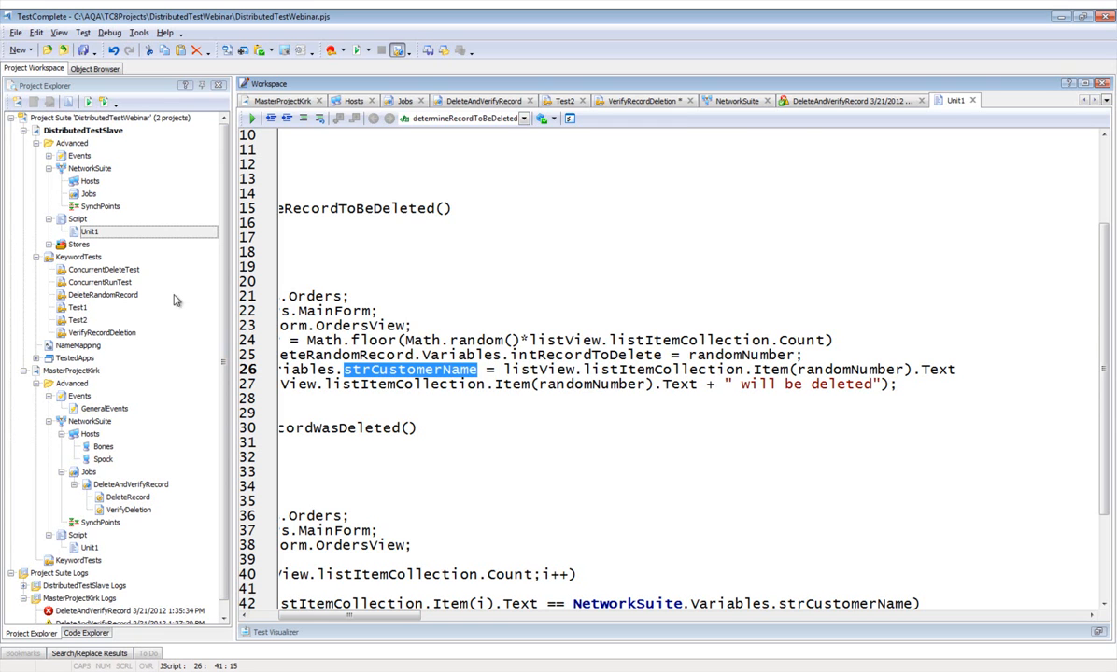
Examine the VerifyRecordDeletion test's steps and how the verifyRecordWasDeleted routine in Unit1 compares list items with NetworkSuite.Variables.strCustomerName.
{"action": "double_click", "coordinate": [123, 333]}
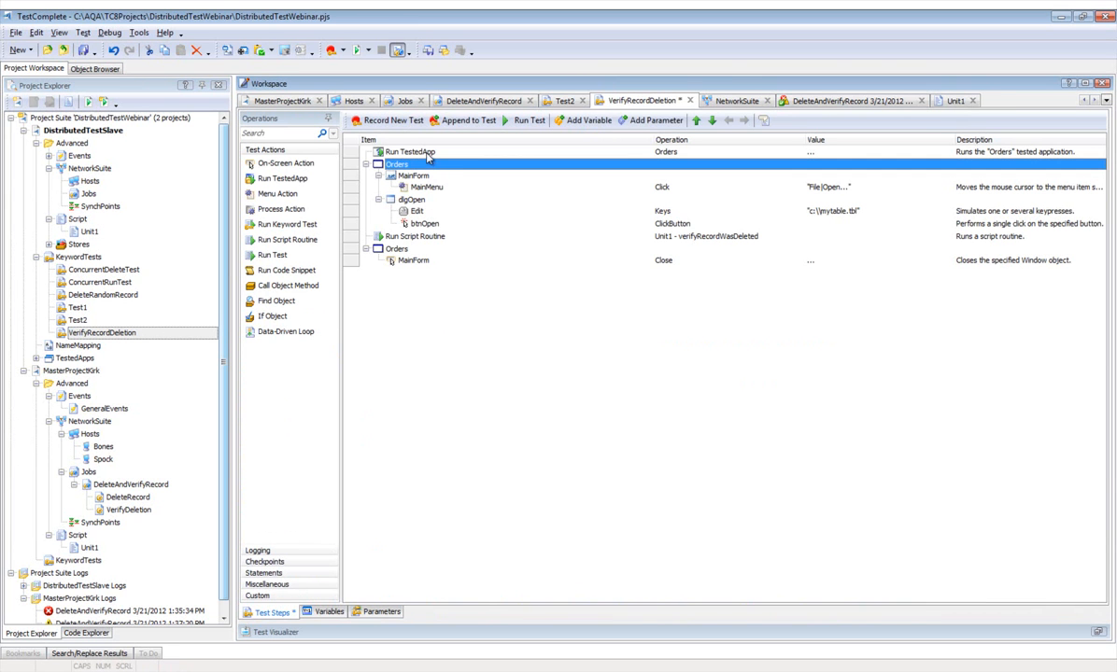
{"action": "left_click", "coordinate": [465, 214]}
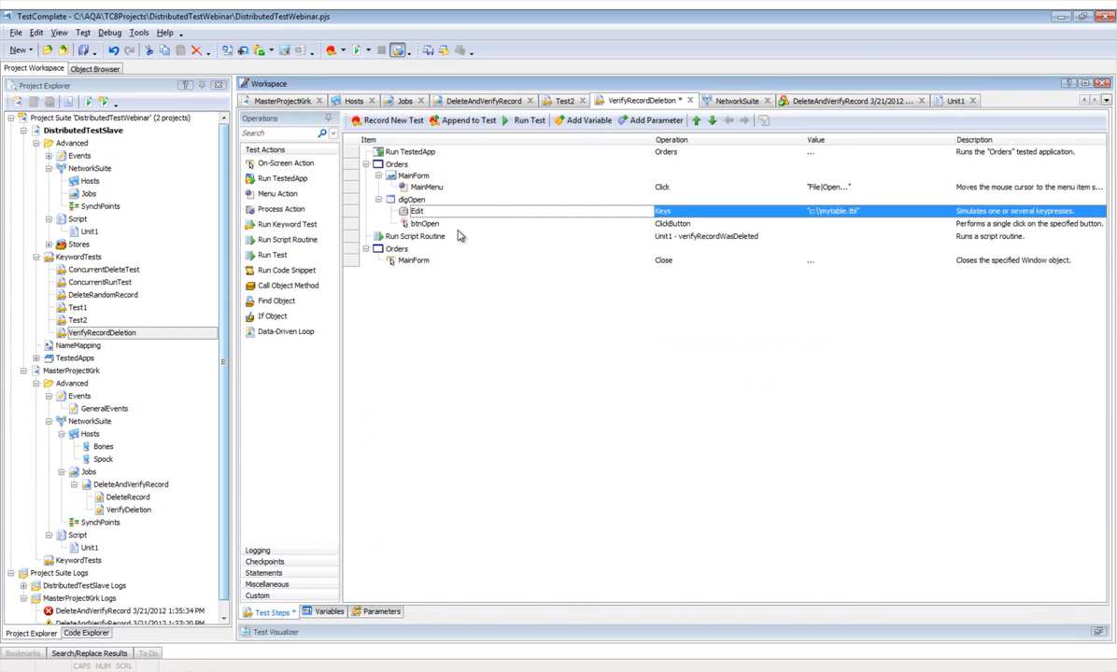
{"action": "left_click", "coordinate": [458, 236]}
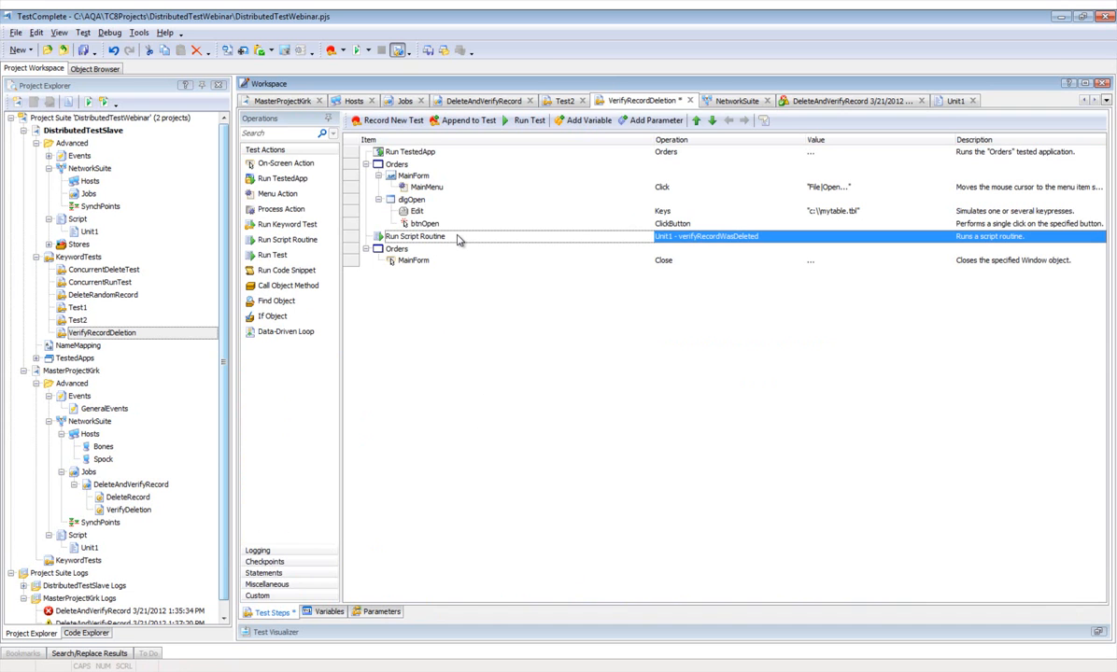
{"action": "double_click", "coordinate": [92, 232]}
{"action": "left_click", "coordinate": [399, 428]}
{"action": "scroll", "coordinate": [412, 347], "scroll_direction": "down", "scroll_amount": 3}
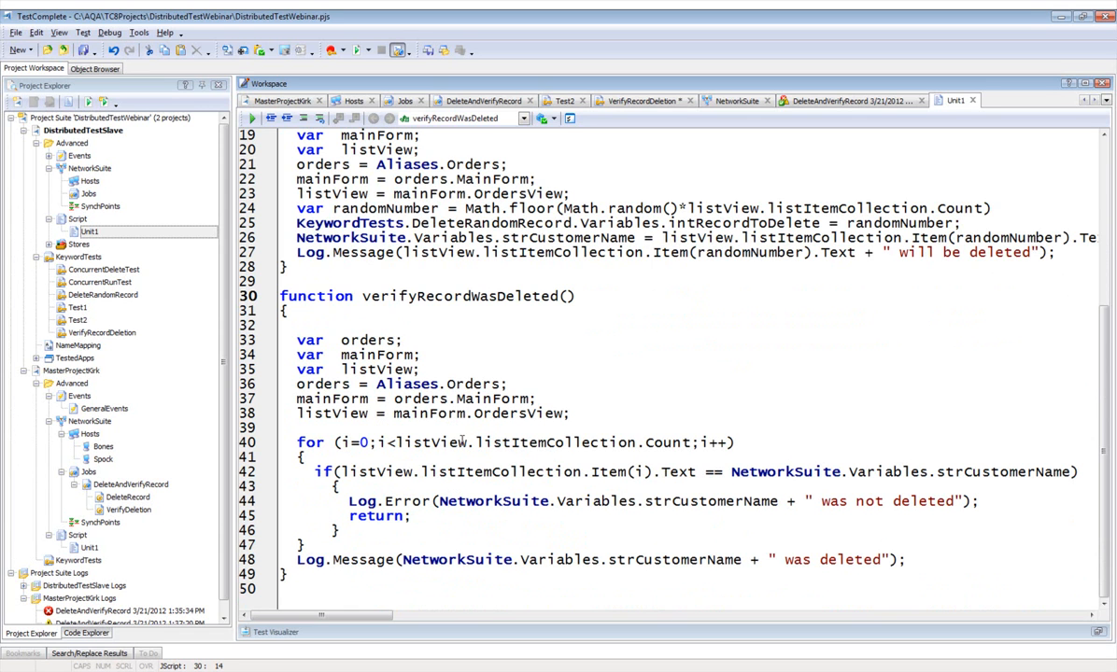
{"action": "left_click", "coordinate": [315, 472]}
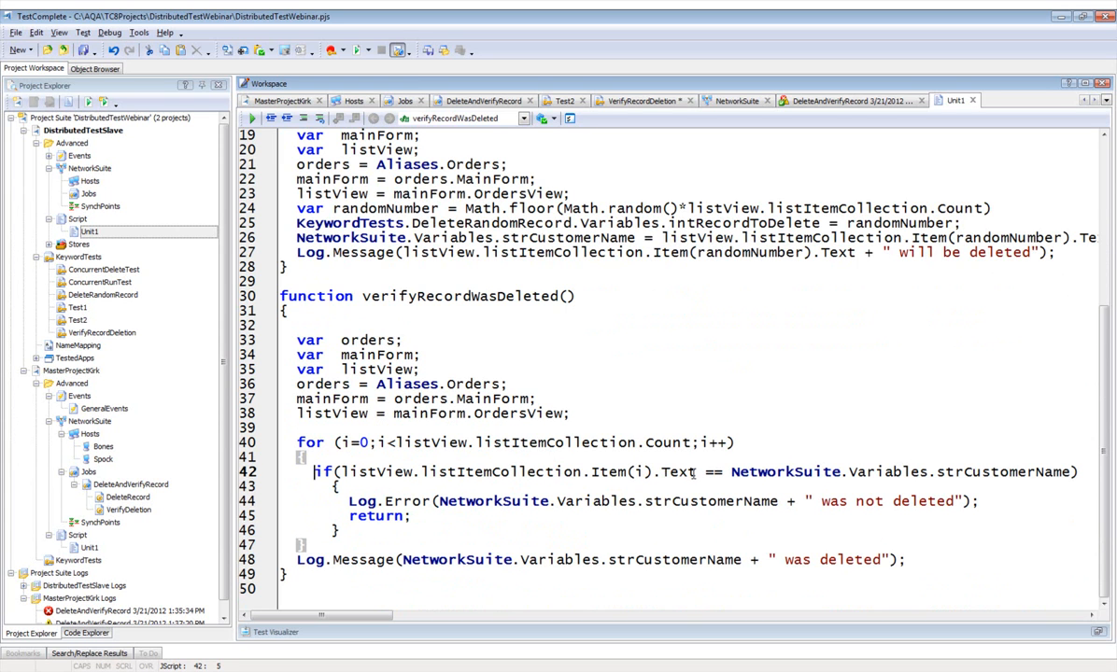
{"action": "left_click_drag", "start_coordinate": [738, 473], "coordinate": [1074, 474]}
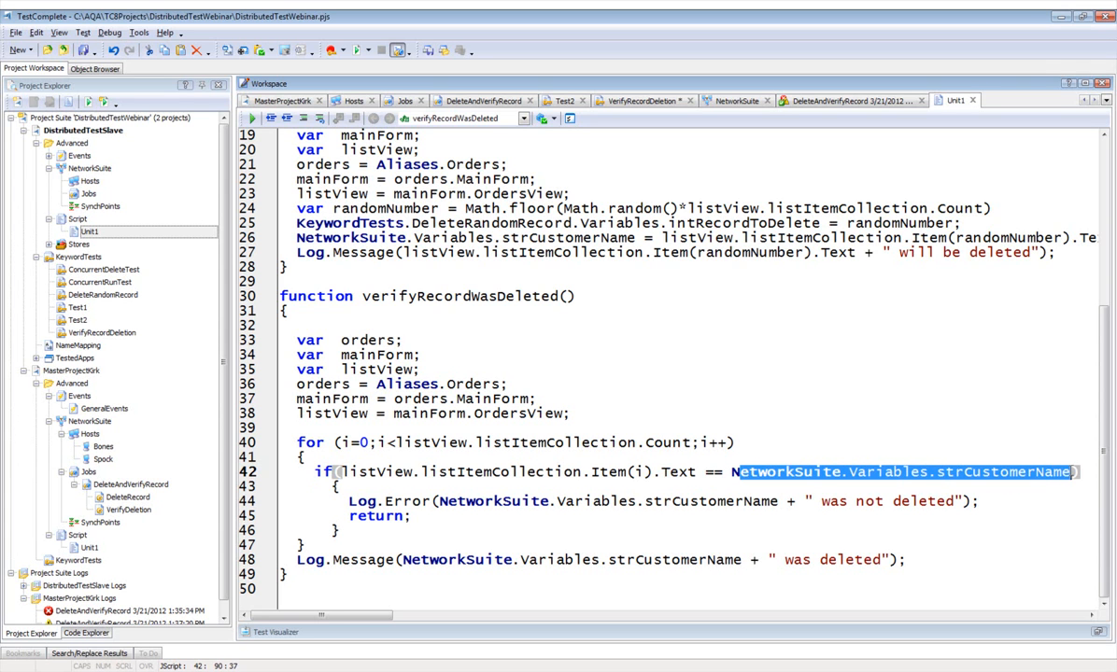
{"action": "left_click", "coordinate": [1045, 493]}
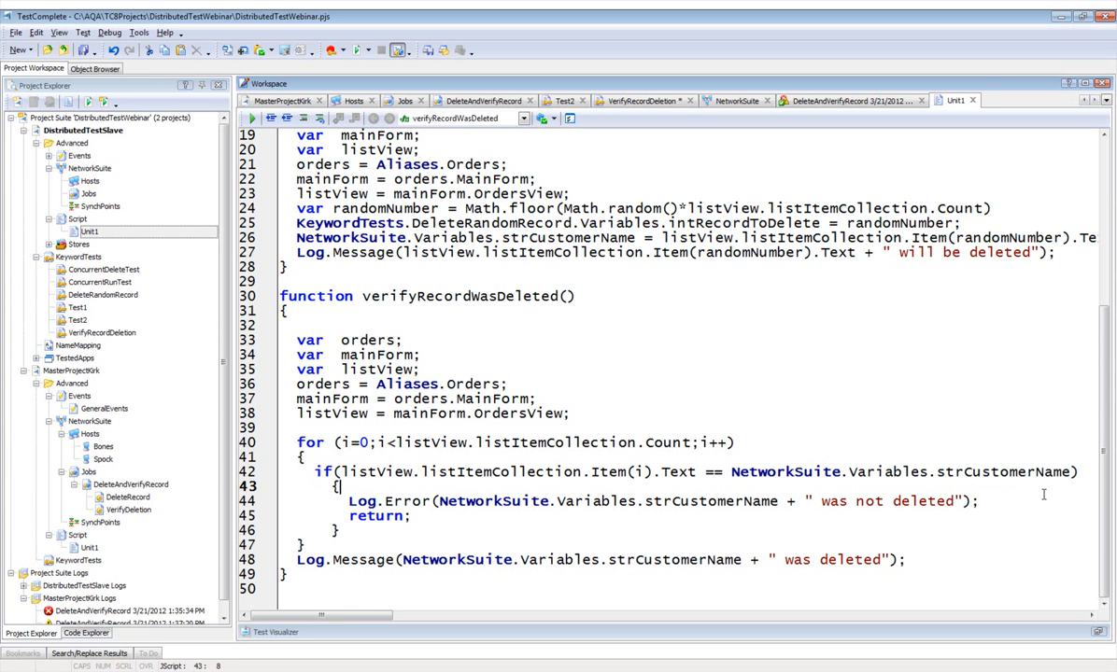
{"action": "key", "text": "alt+Tab"}
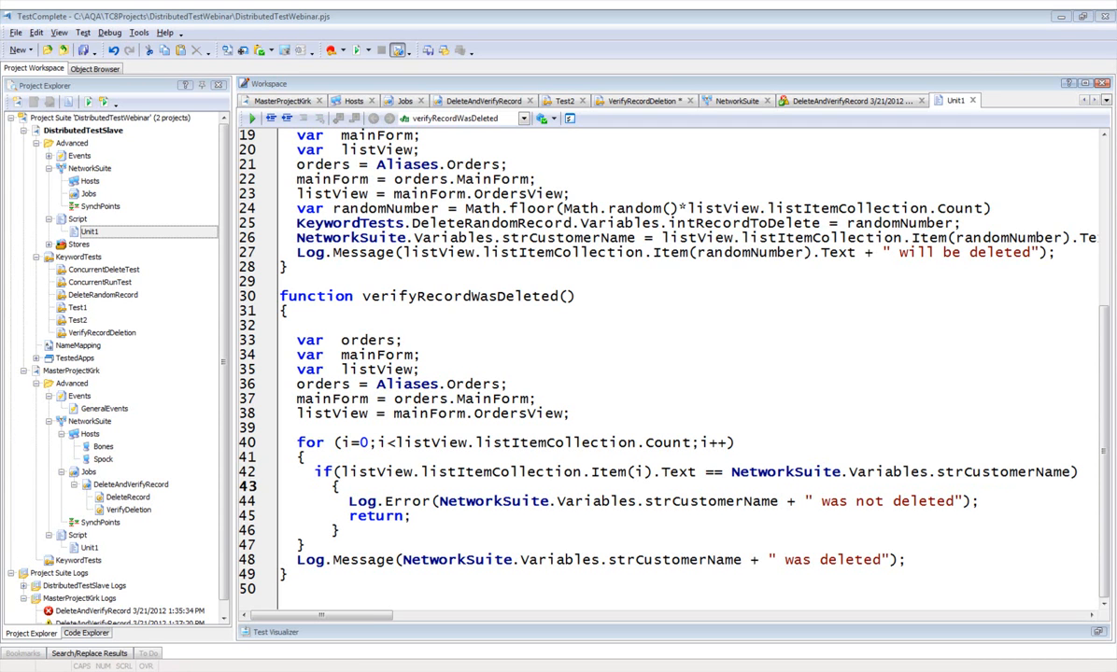
Add a synchronization point named DeleteRecord to DistributedTestSlave's SynchPoints and save the changes.
{"action": "left_click", "coordinate": [484, 101]}
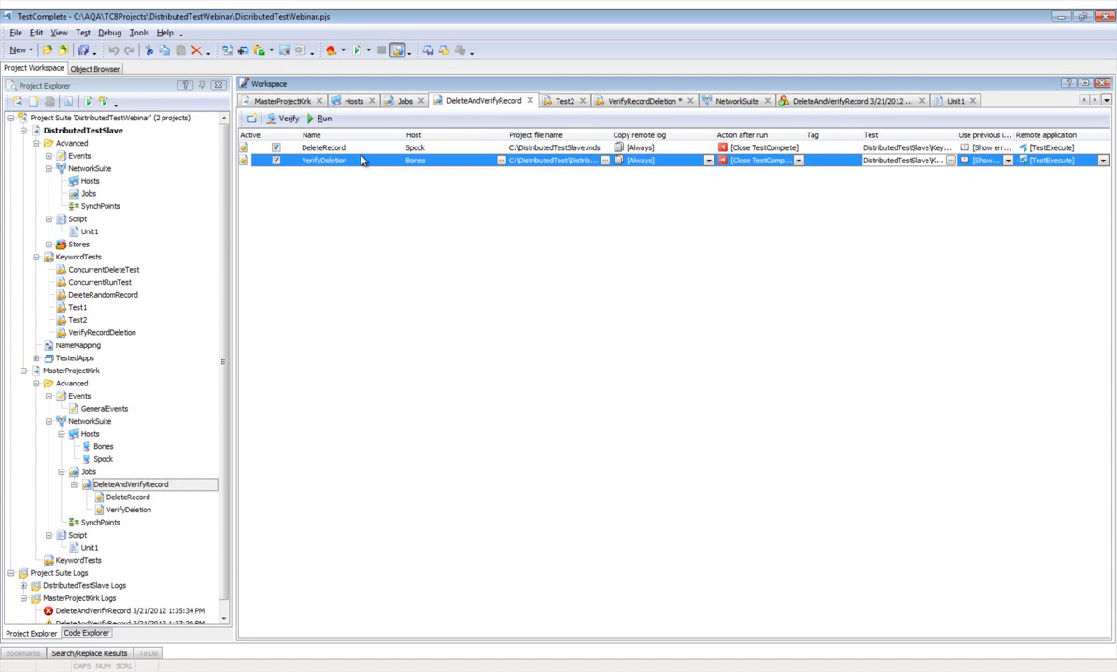
{"action": "left_click", "coordinate": [101, 204]}
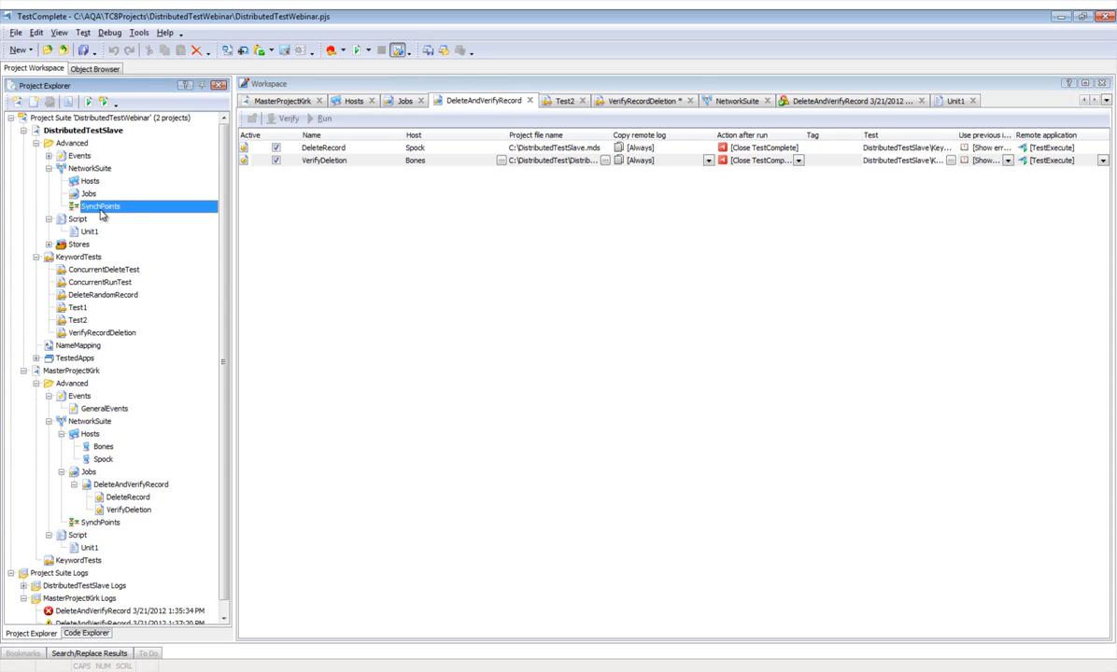
{"action": "right_click", "coordinate": [98, 209]}
{"action": "mouse_move", "coordinate": [131, 217]}
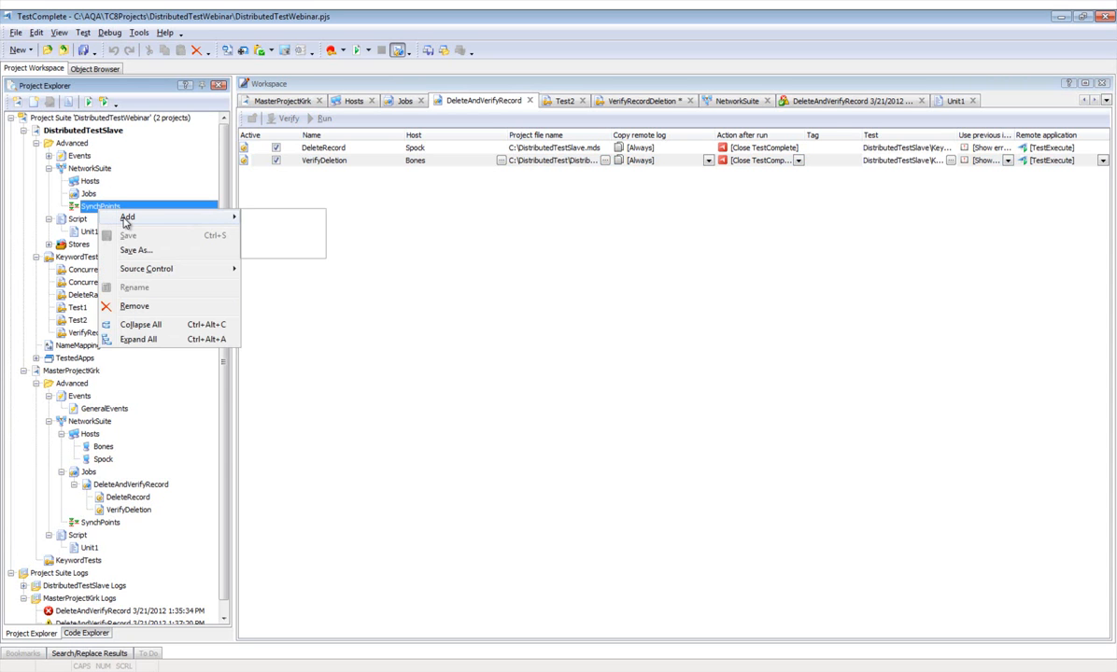
{"action": "left_click", "coordinate": [245, 219]}
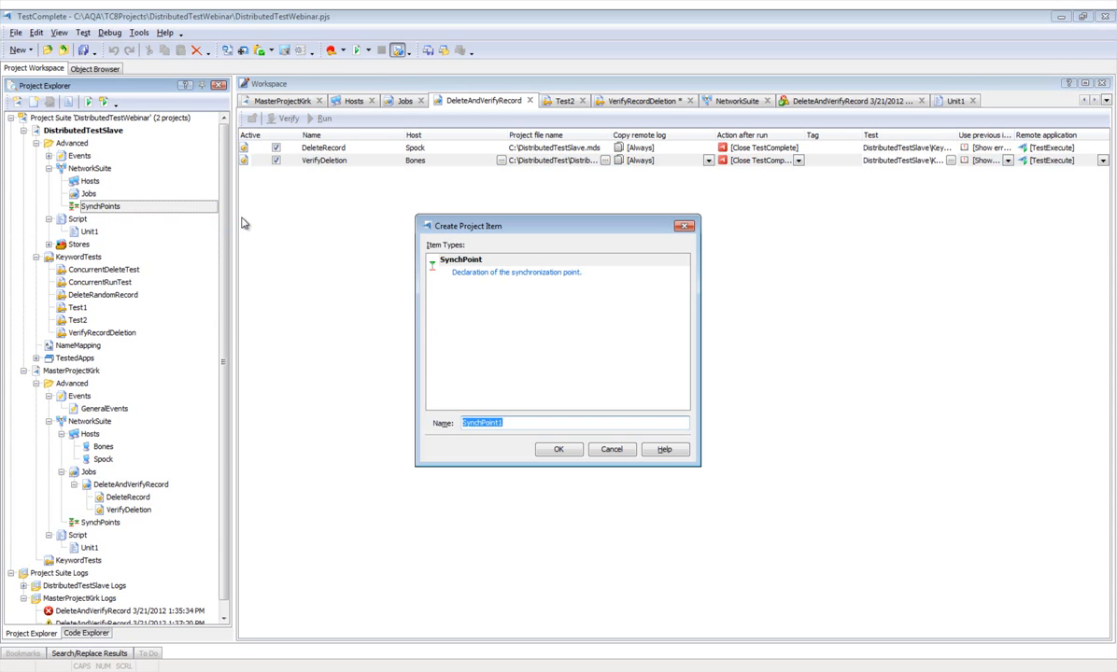
{"action": "type", "text": "DeleteRecord"}
{"action": "left_click", "coordinate": [538, 454]}
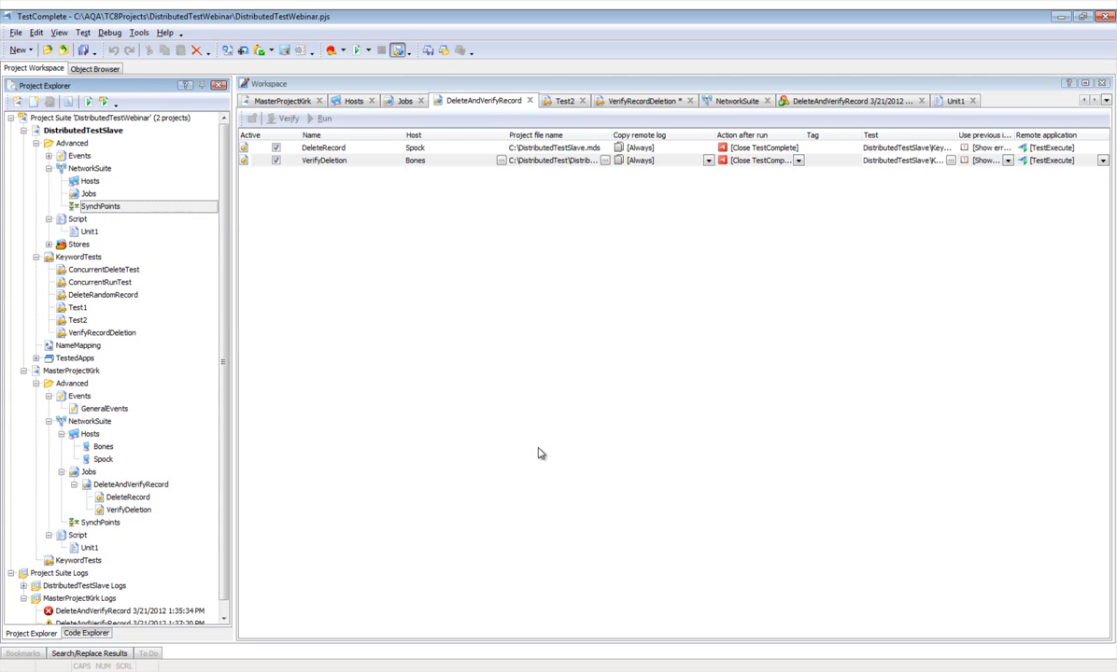
{"action": "left_click", "coordinate": [83, 49]}
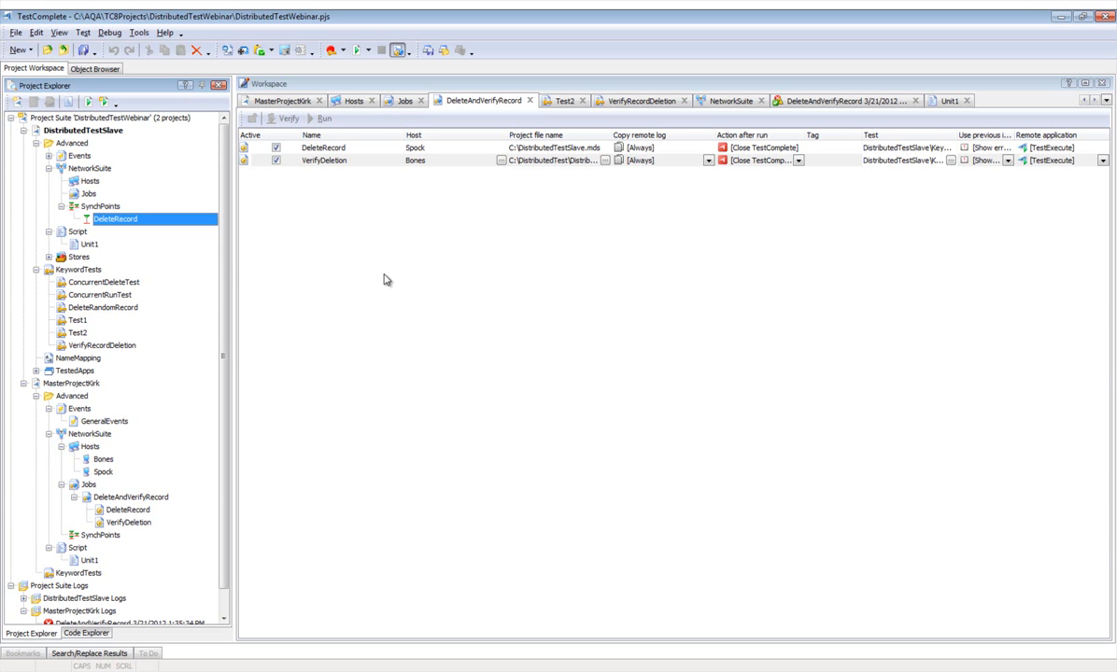
Insert the code snippet NetworkSuite.Synchronize("DeleteRecord",60000) after the ToolBar step in the DeleteRandomRecord test and save.
{"action": "double_click", "coordinate": [131, 309]}
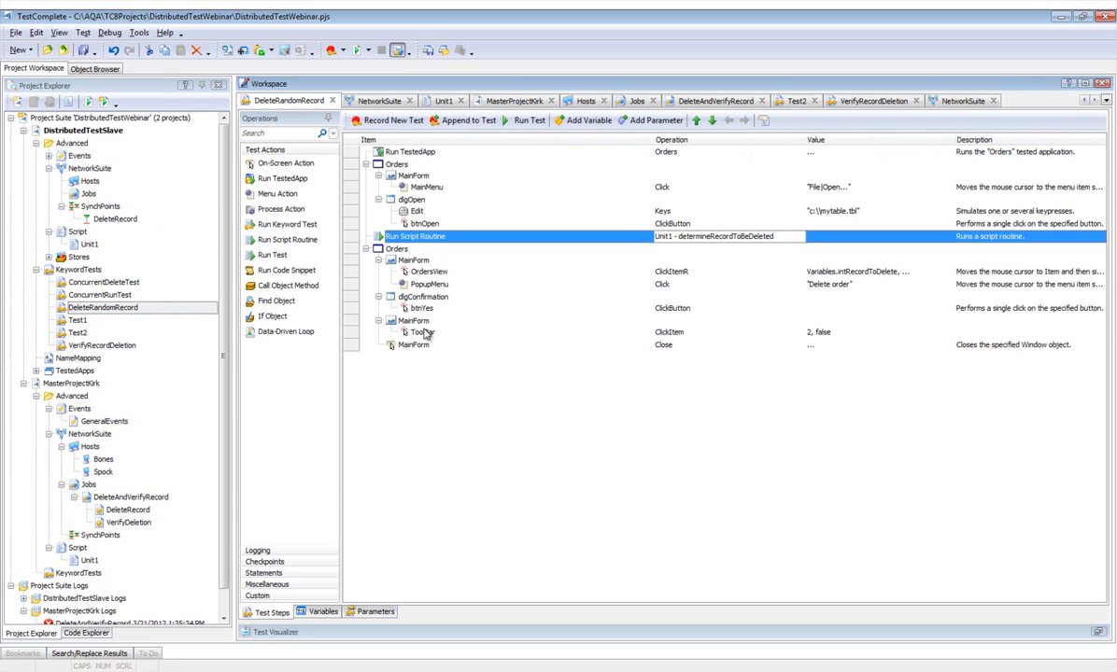
{"action": "left_click", "coordinate": [422, 333]}
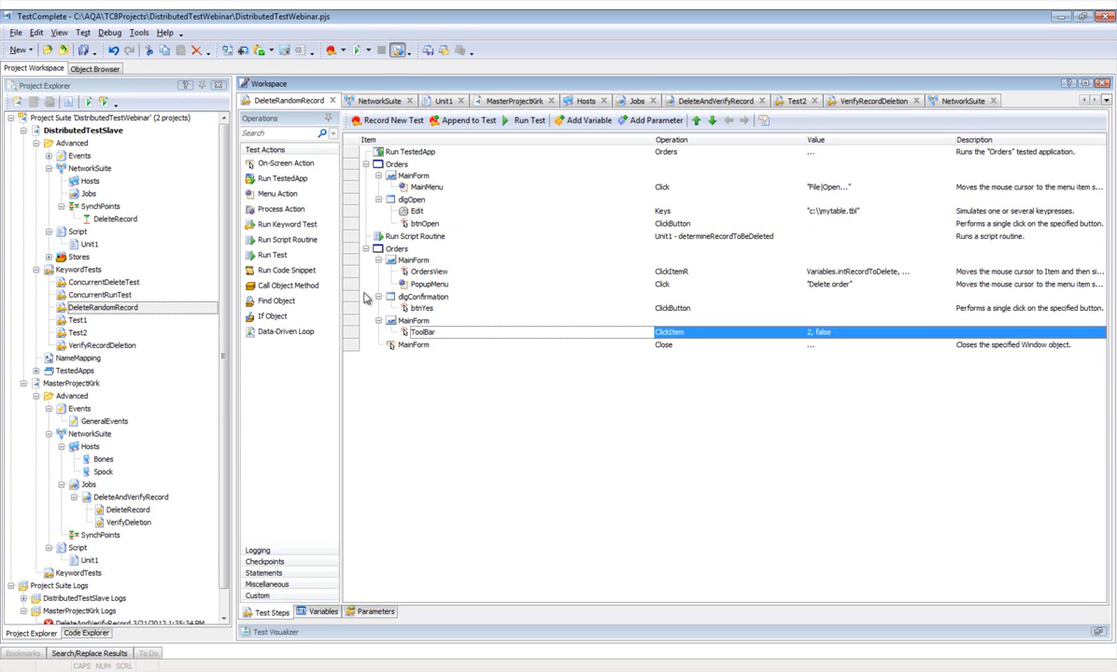
{"action": "left_click", "coordinate": [276, 255]}
{"action": "left_click_drag", "start_coordinate": [293, 271], "coordinate": [392, 313]}
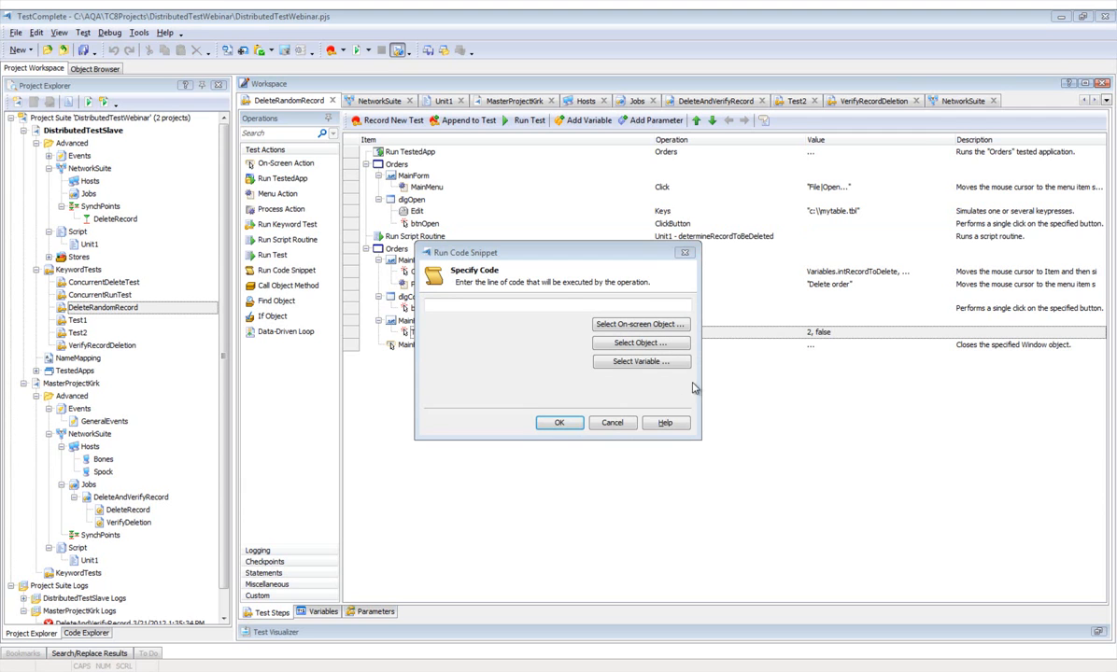
{"action": "left_click", "coordinate": [579, 306]}
{"action": "type", "text": "NetworkSuite.Synchronize(\"DeleteRecord\",60000)"}
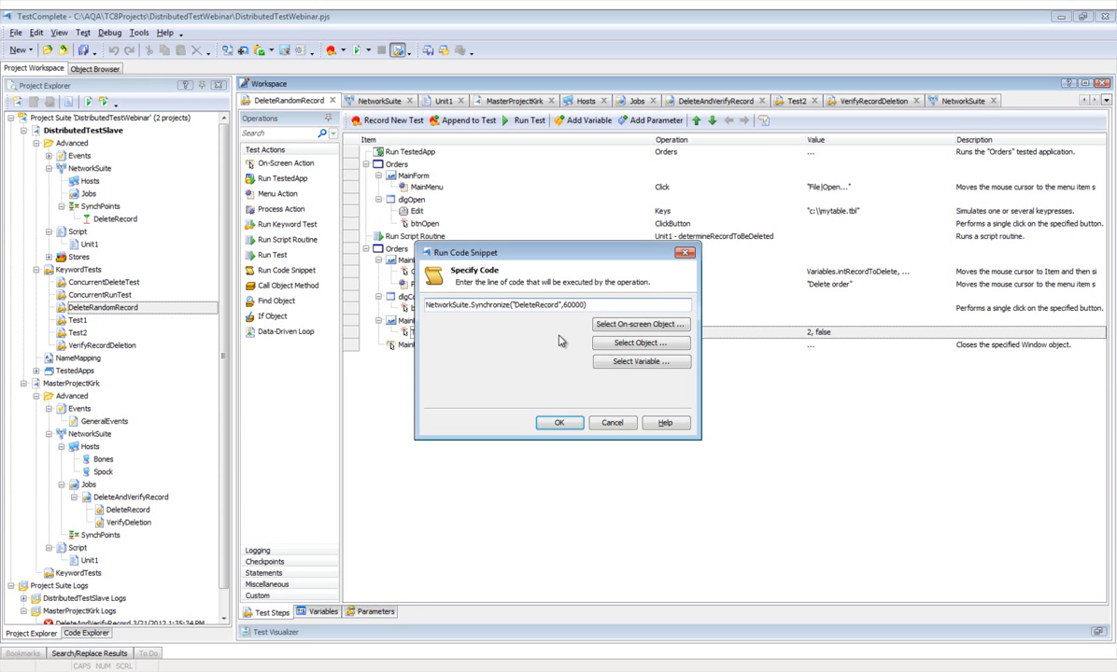
{"action": "left_click", "coordinate": [563, 423]}
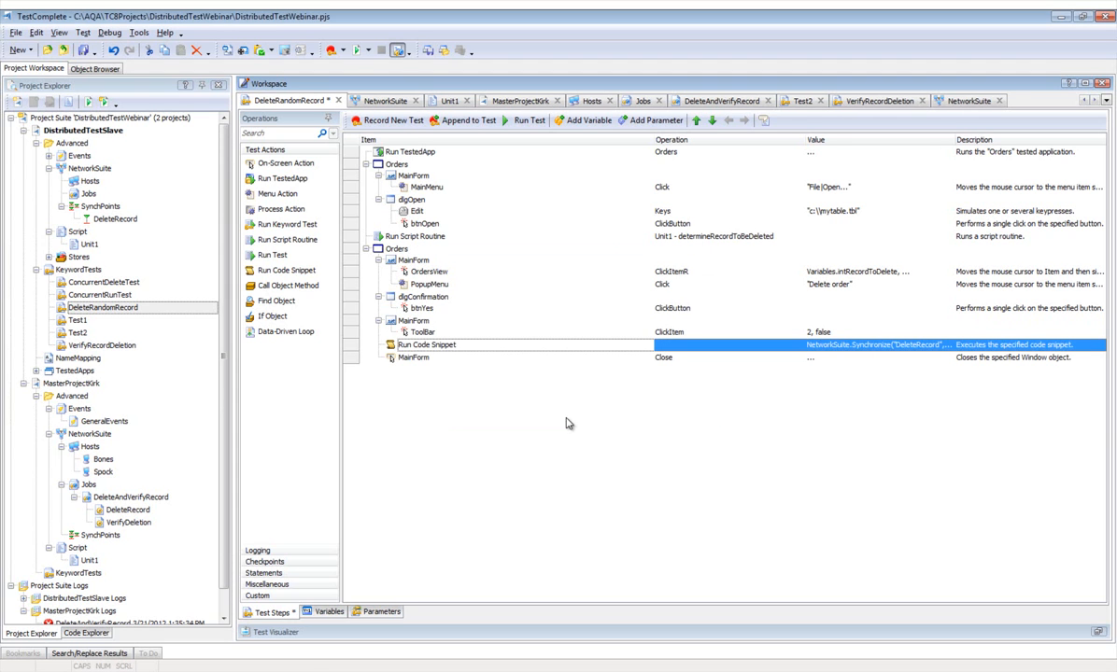
{"action": "left_click", "coordinate": [82, 50]}
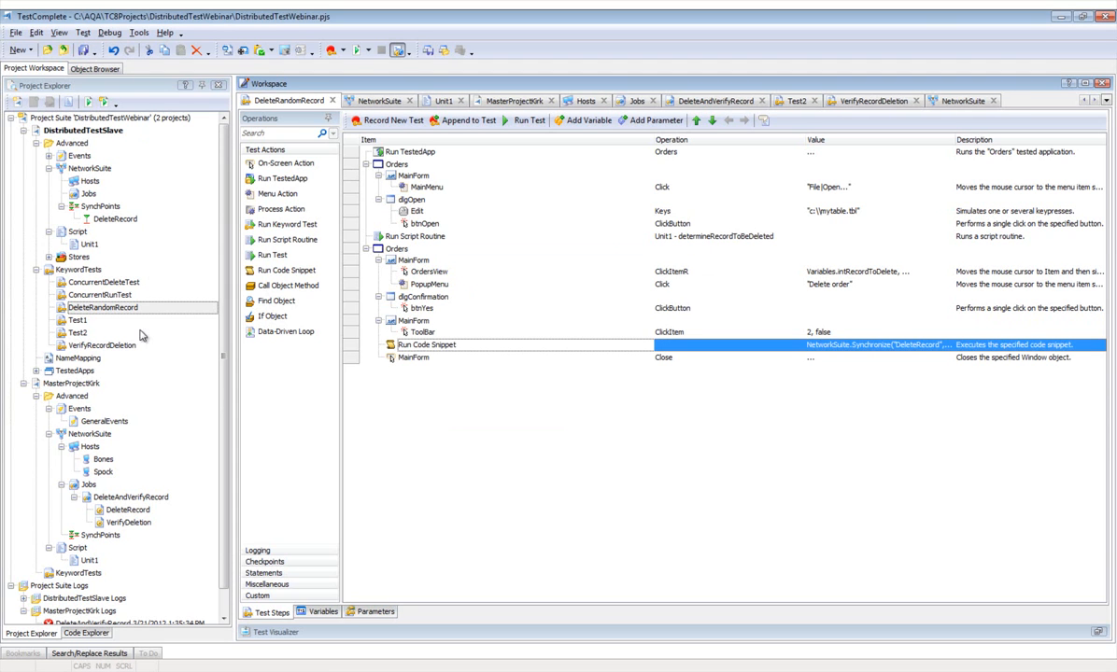
Insert the code snippet NetworkSuite.Synchronize("DeleteRecord",90000) after the Run TestedApp step in the VerifyRecordDeletion test and save.
{"action": "double_click", "coordinate": [123, 346]}
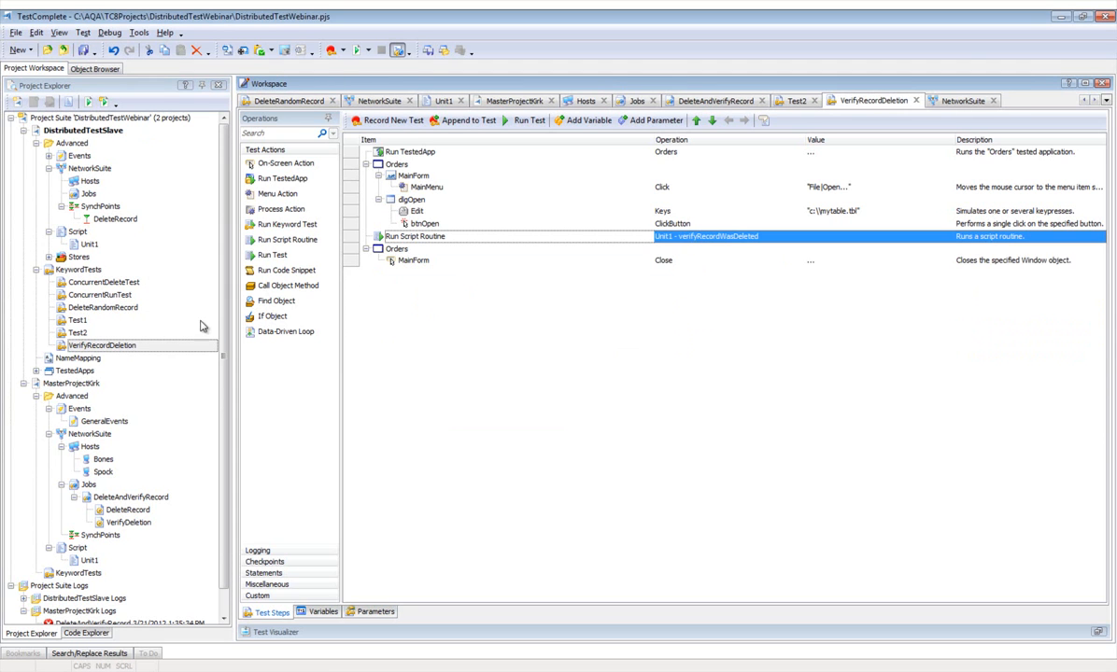
{"action": "left_click", "coordinate": [441, 153]}
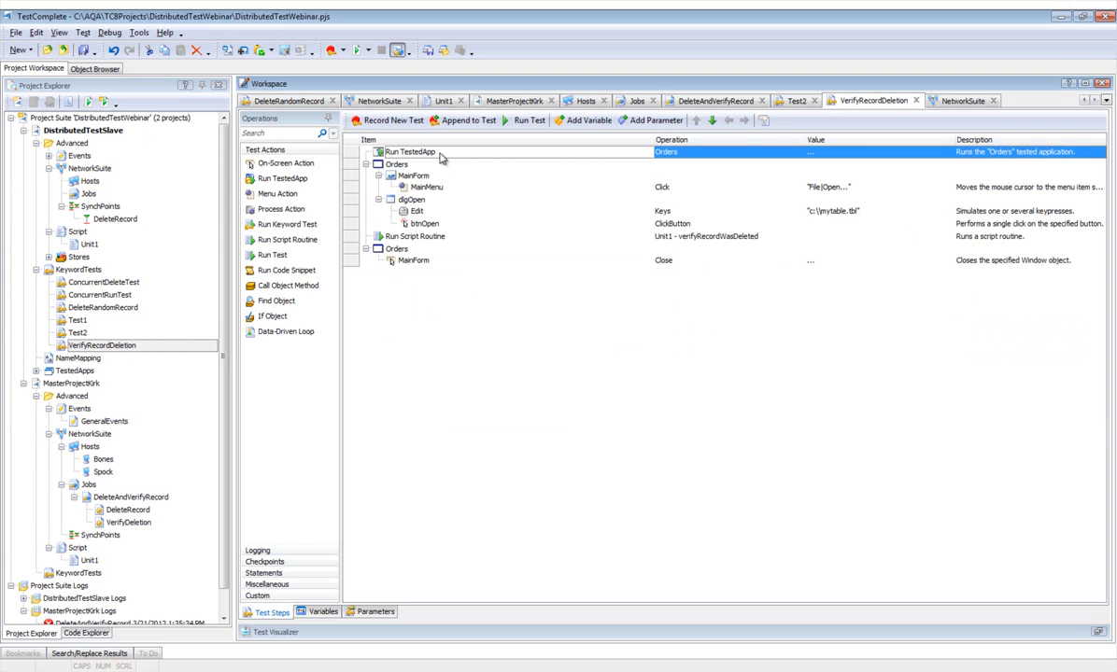
{"action": "left_click", "coordinate": [303, 271]}
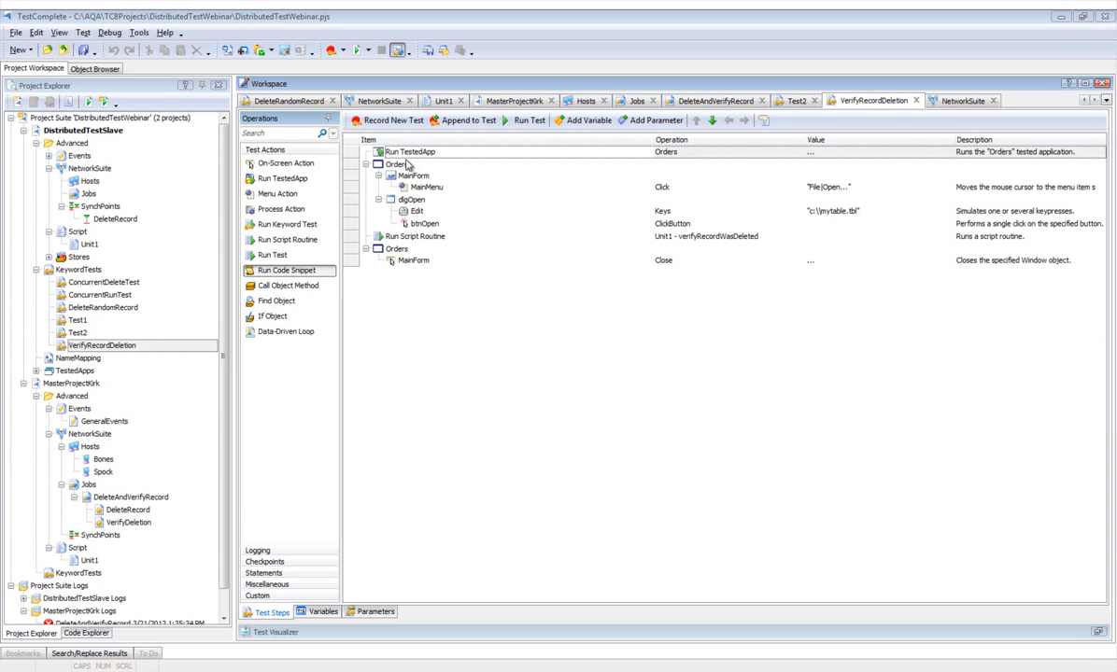
{"action": "left_click_drag", "start_coordinate": [411, 166], "coordinate": [411, 167]}
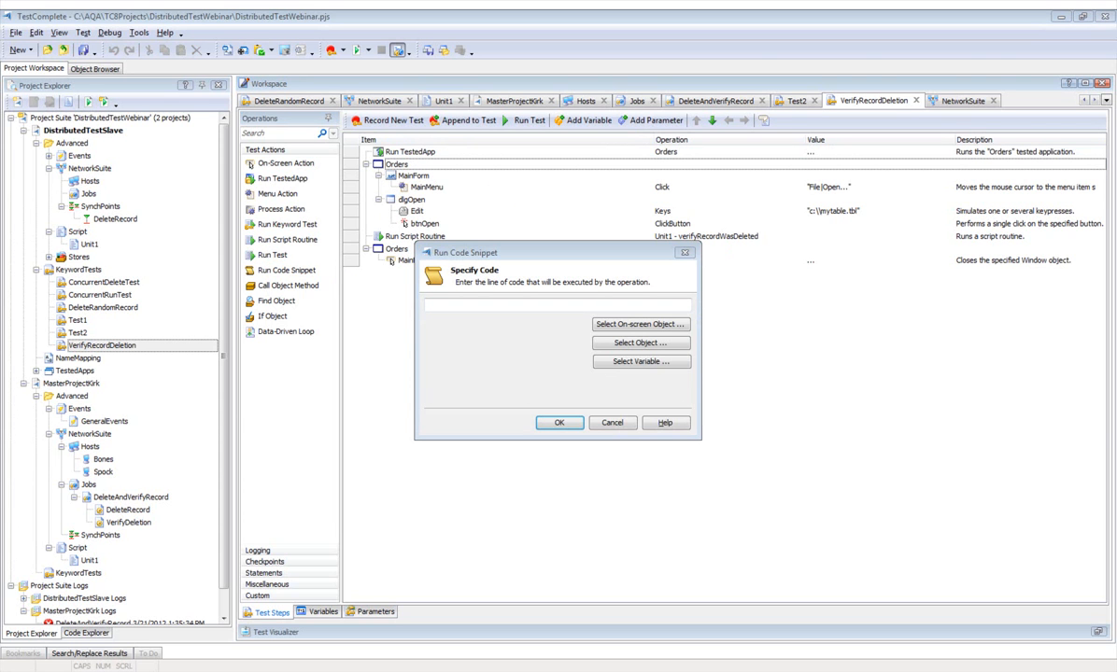
{"action": "right_click", "coordinate": [483, 305]}
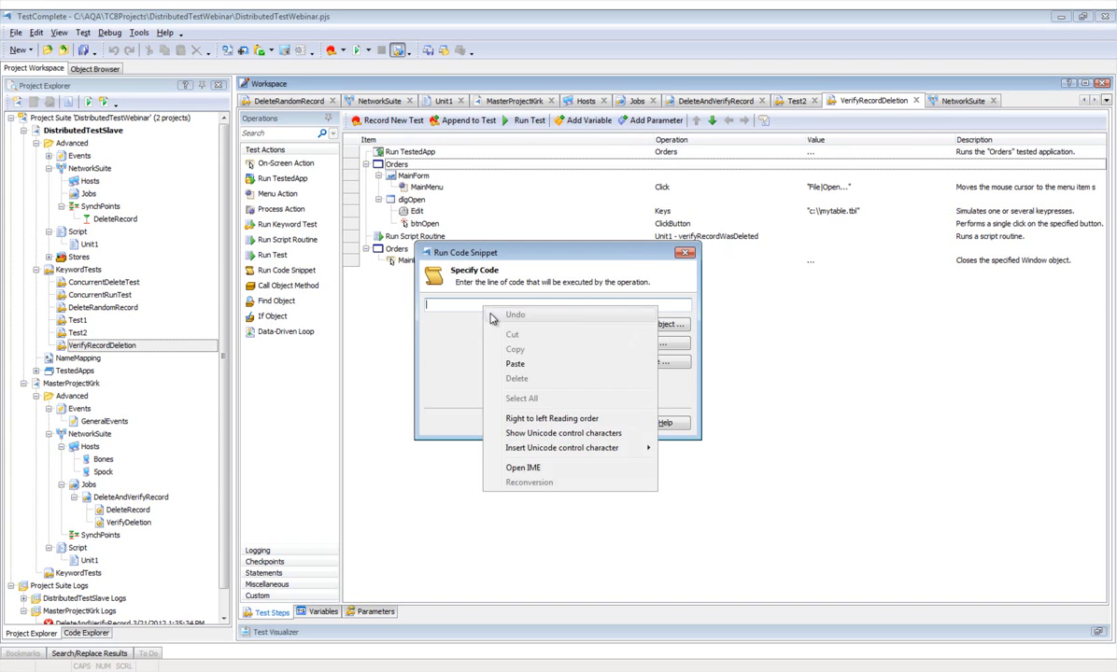
{"action": "left_click", "coordinate": [515, 365]}
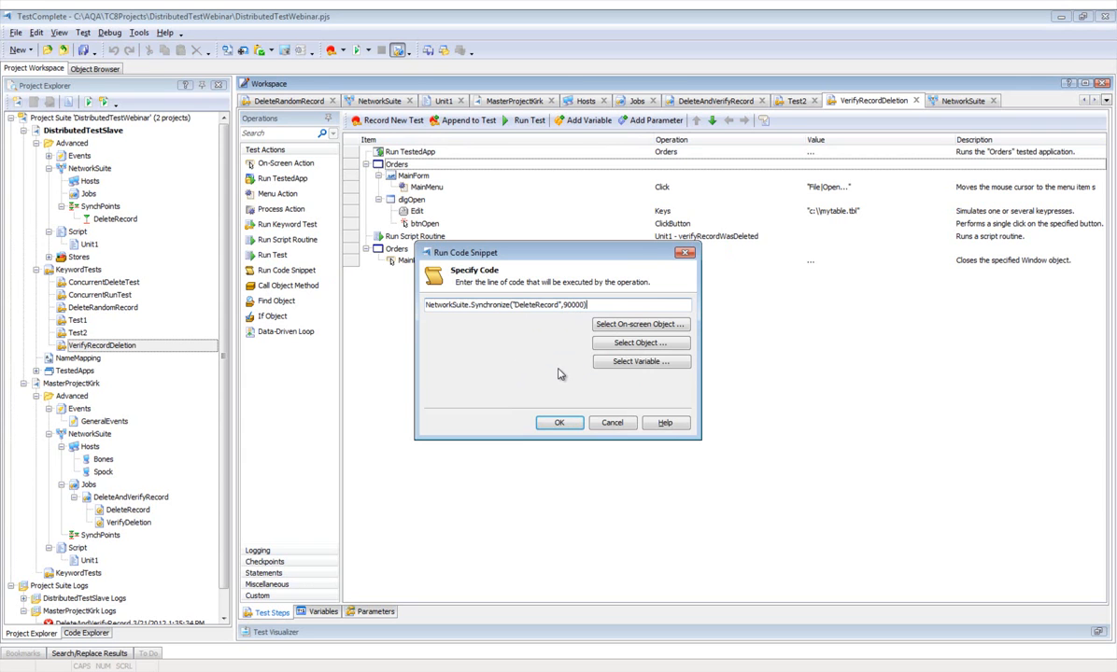
{"action": "left_click", "coordinate": [554, 422]}
{"action": "left_click", "coordinate": [84, 51]}
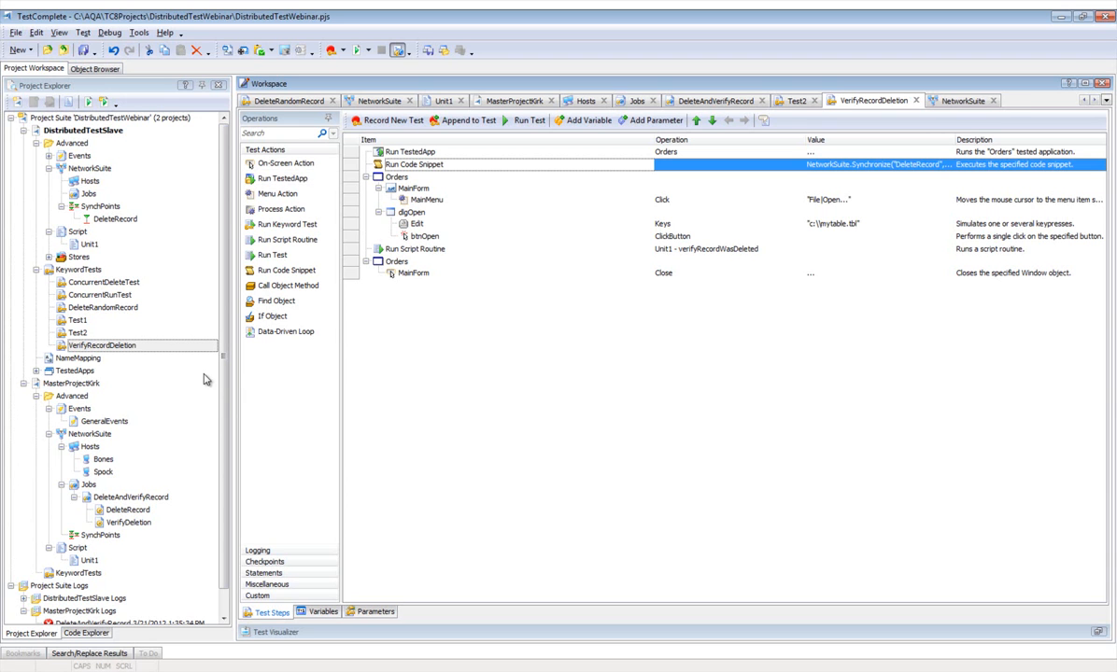
Run the DeleteAndVerifyRecord job from MasterProjectKirk's NetworkSuite.
{"action": "double_click", "coordinate": [147, 498]}
{"action": "left_click", "coordinate": [160, 501]}
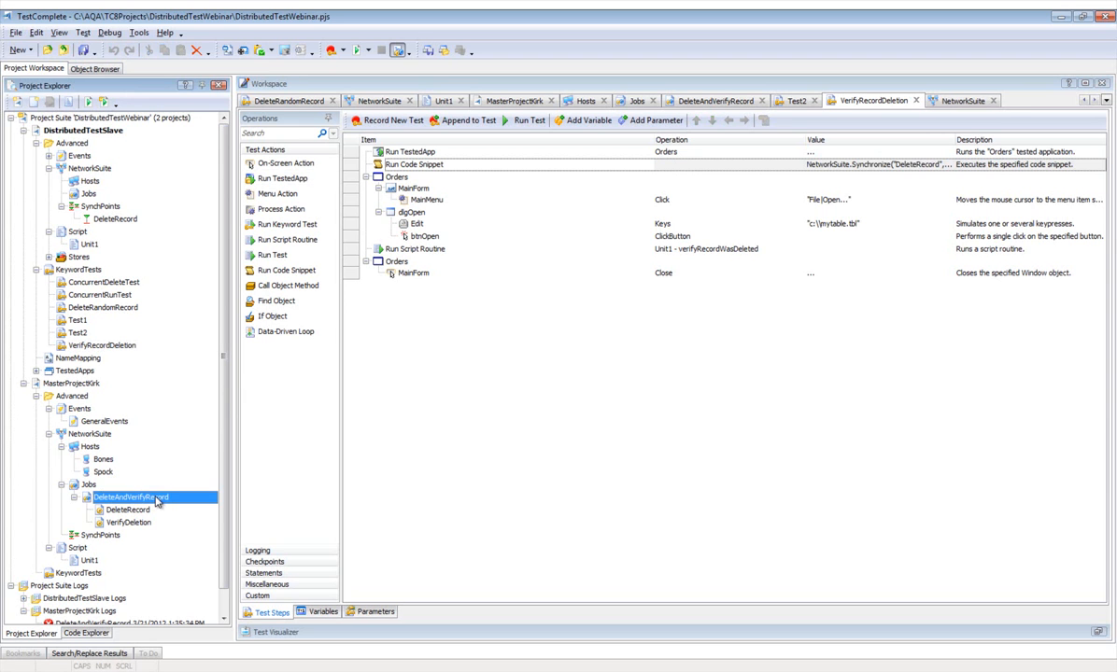
{"action": "right_click", "coordinate": [146, 501]}
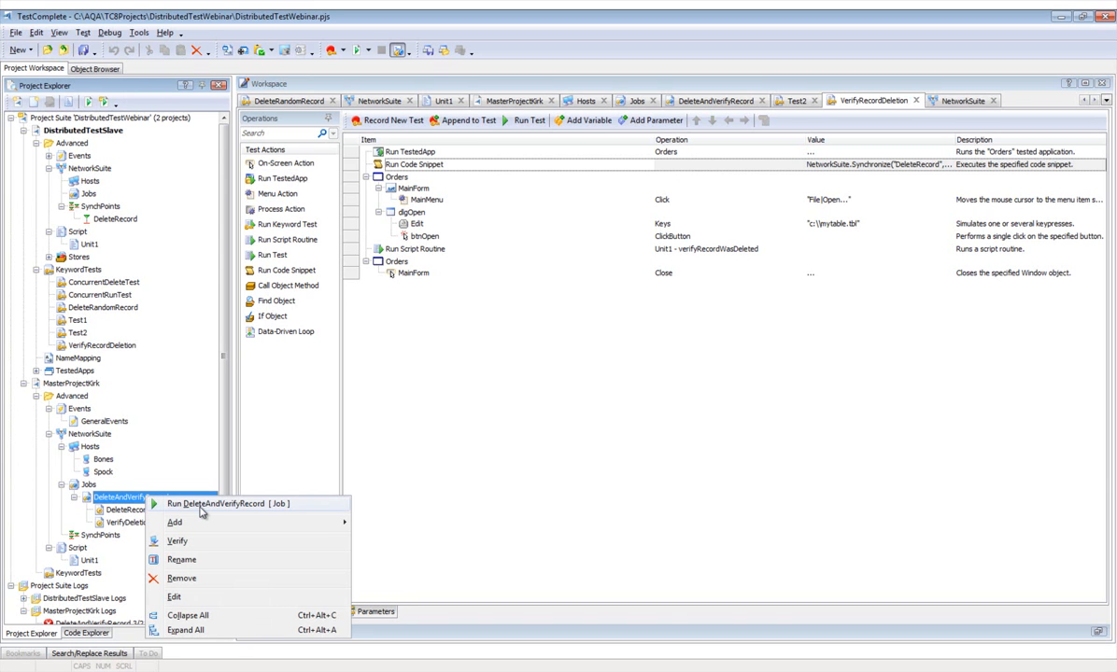
{"action": "left_click", "coordinate": [200, 505]}
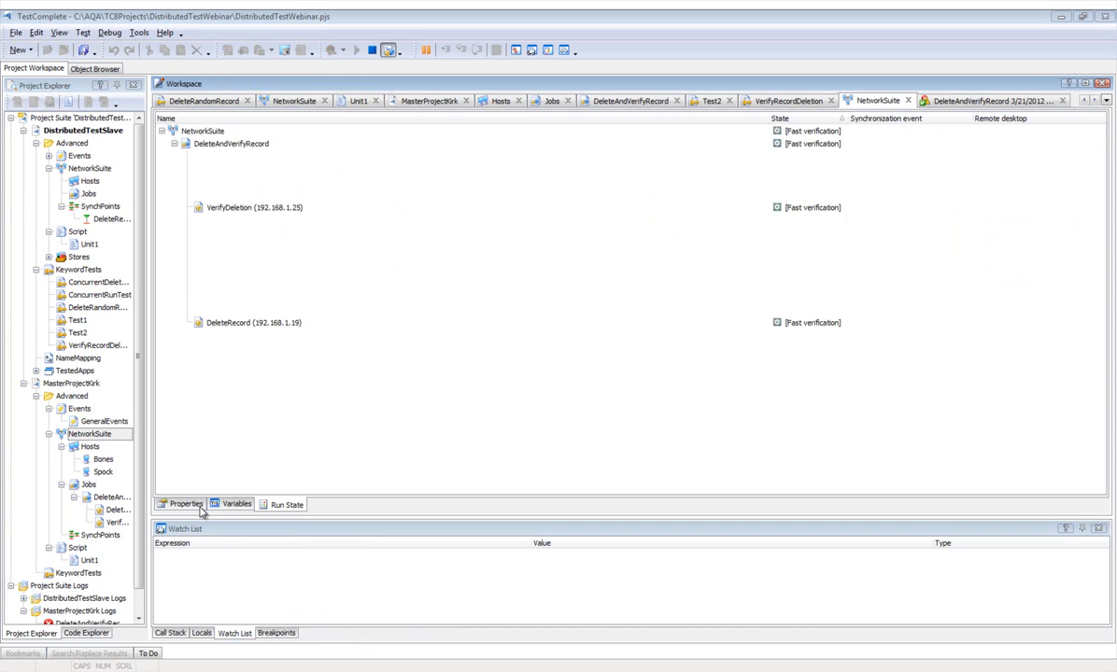